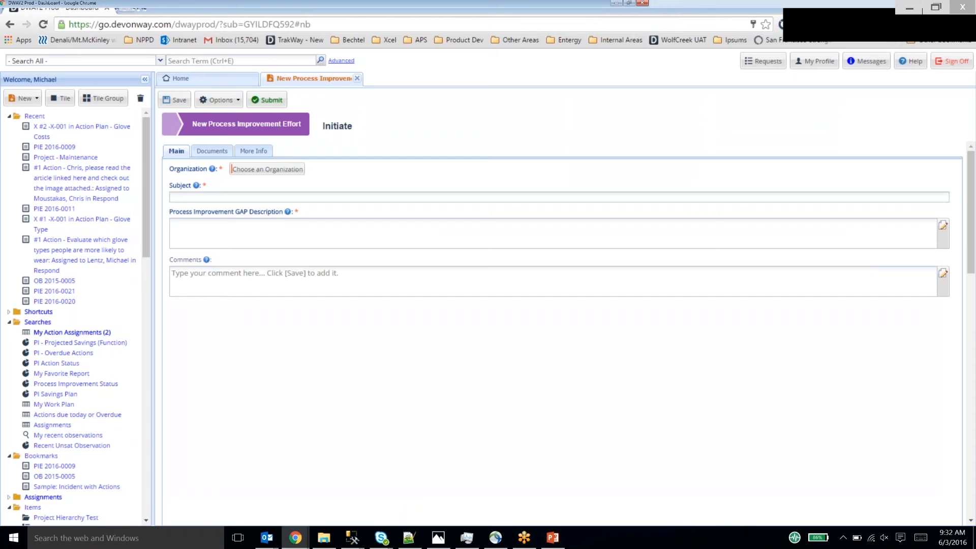
Step: Set the organization to Facility #1 and enter the subject "We need to reduce the number of hand injuries by 20%"
{"action": "left_click", "coordinate": [267, 169]}
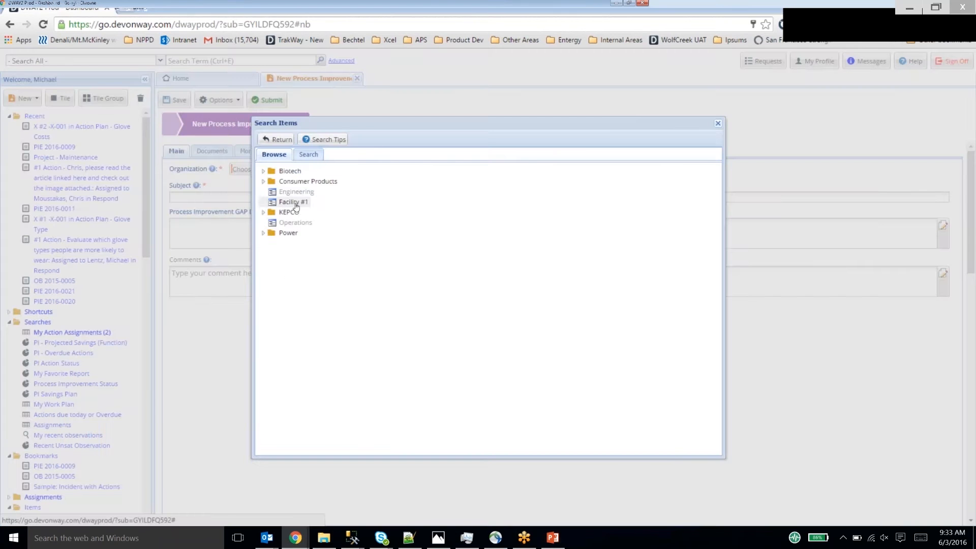
{"action": "double_click", "coordinate": [285, 198]}
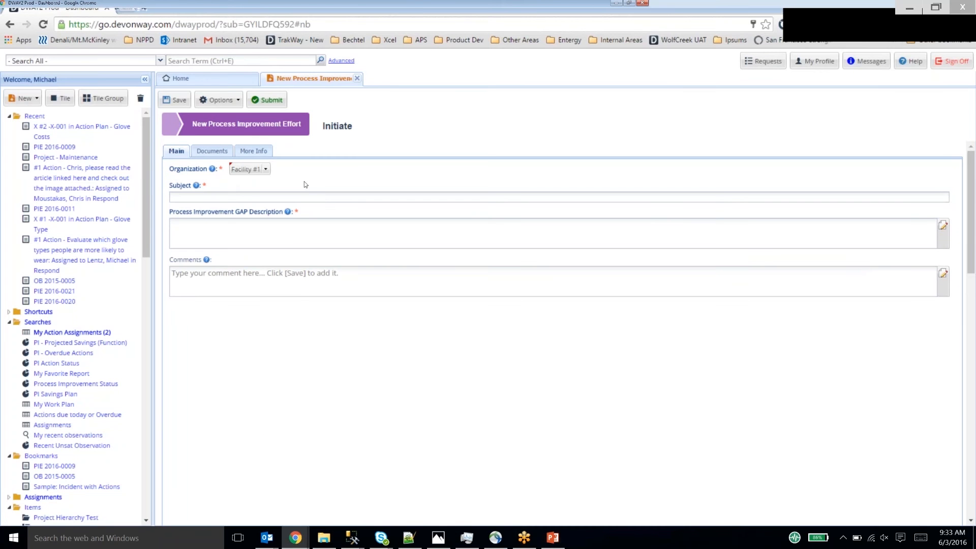
{"action": "left_click", "coordinate": [218, 194]}
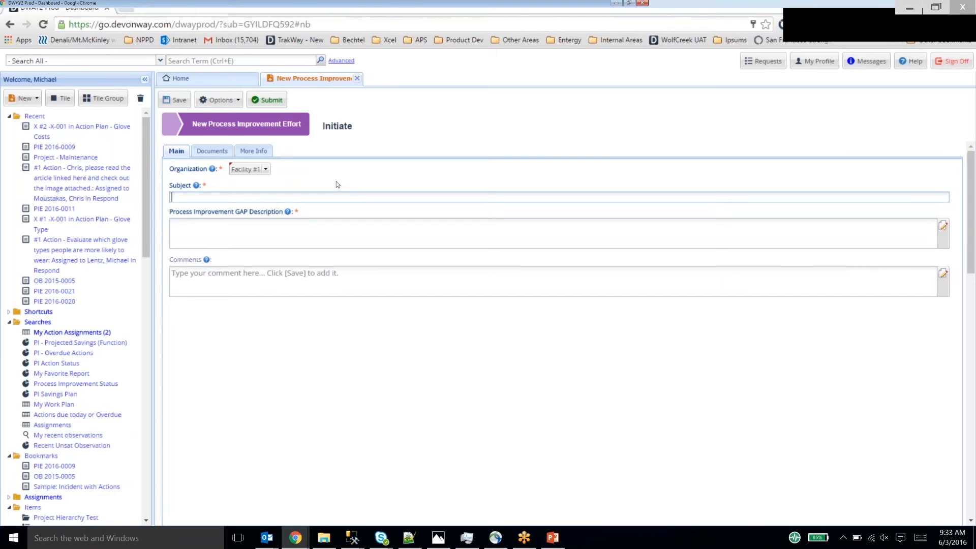
{"action": "type", "text": "We need to reduce the number of hand injuries by 20%"}
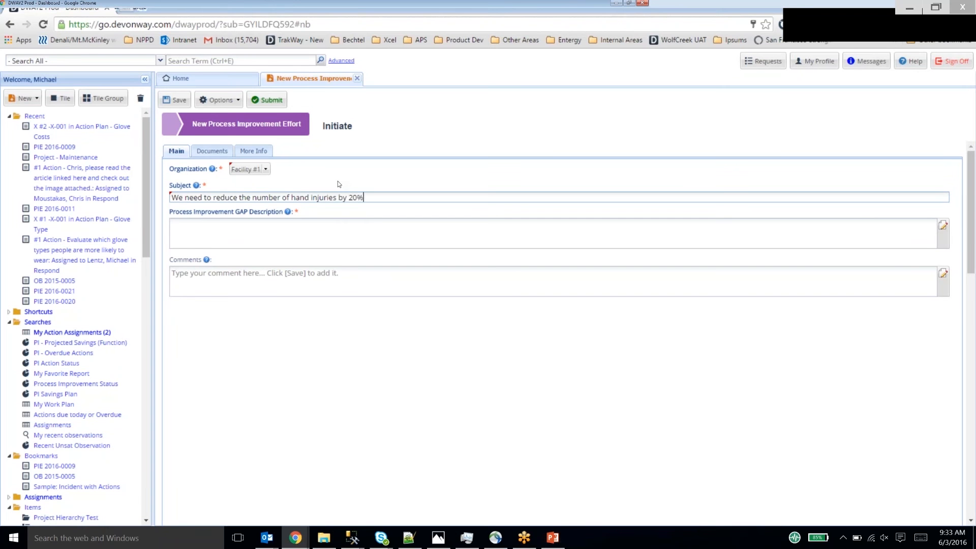
Step: Paste the placeholder text as the GAP description and add a comment that a colleague agrees this is something to work on immediately
{"action": "key", "text": "Tab"}
{"action": "key", "text": "ctrl+v"}
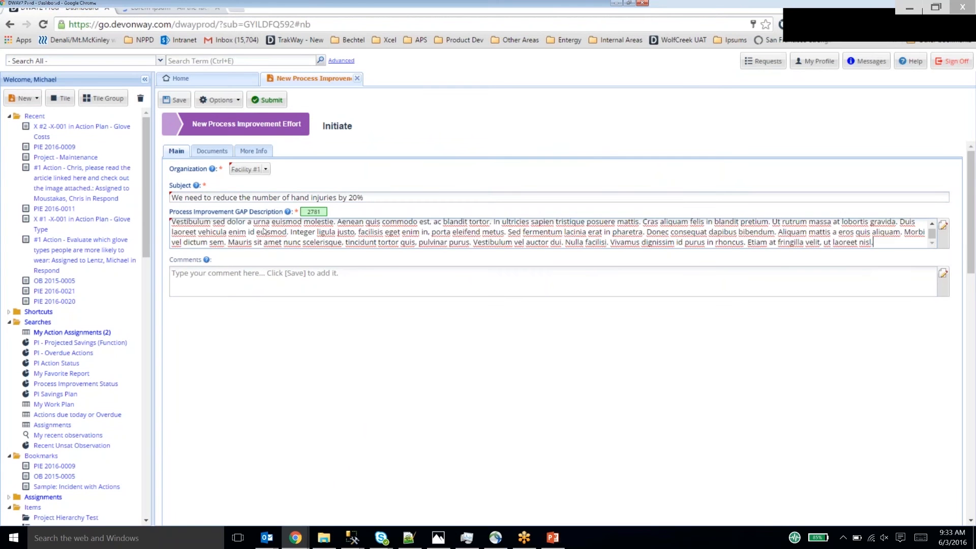
{"action": "left_click", "coordinate": [232, 278]}
{"action": "type", "text": "Ji"}
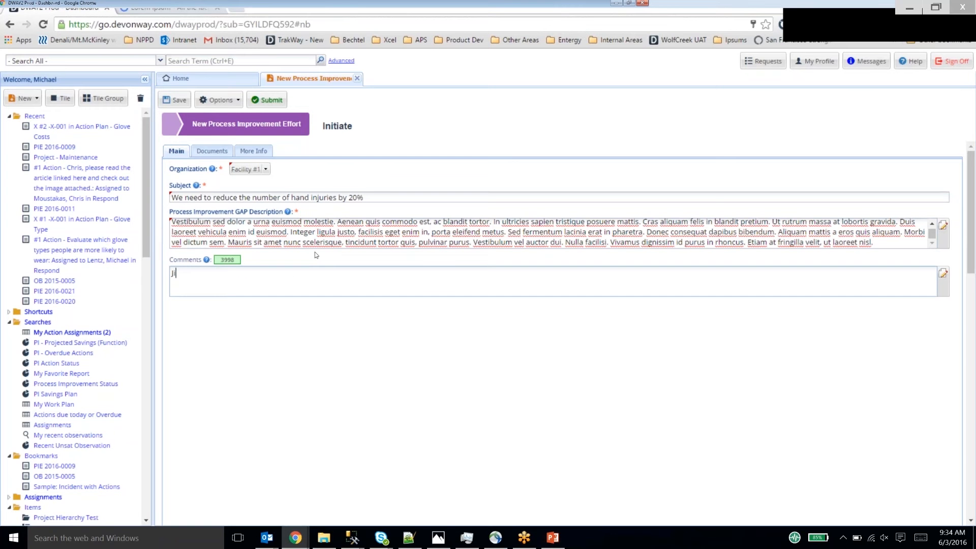
{"action": "type", "text": "m and I talked about this and he is in agreement this htis"}
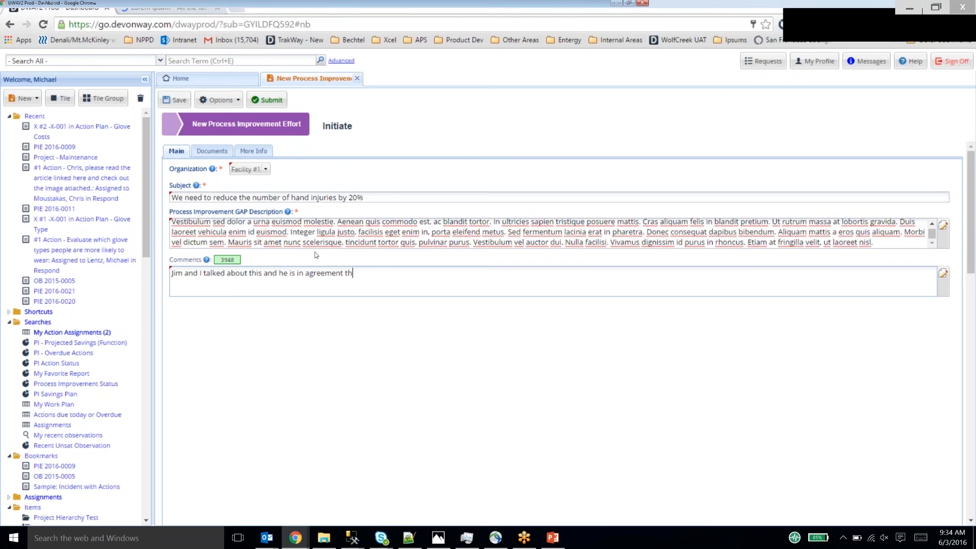
{"action": "key", "text": "BackSpace"}
{"action": "key", "text": "BackSpace"}
{"action": "key", "text": "BackSpace"}
{"action": "key", "text": "BackSpace"}
{"action": "key", "text": "BackSpace"}
{"action": "key", "text": "BackSpace"}
{"action": "key", "text": "BackSpace"}
{"action": "key", "text": "BackSpace"}
{"action": "type", "text": "at this is something to work on"}
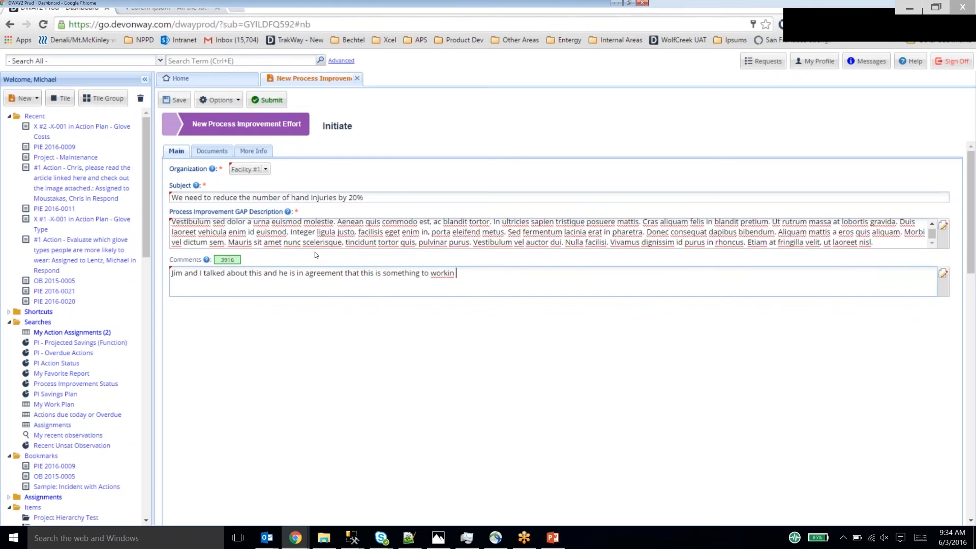
{"action": "type", "text": " immediately."}
{"action": "left_click", "coordinate": [233, 232]}
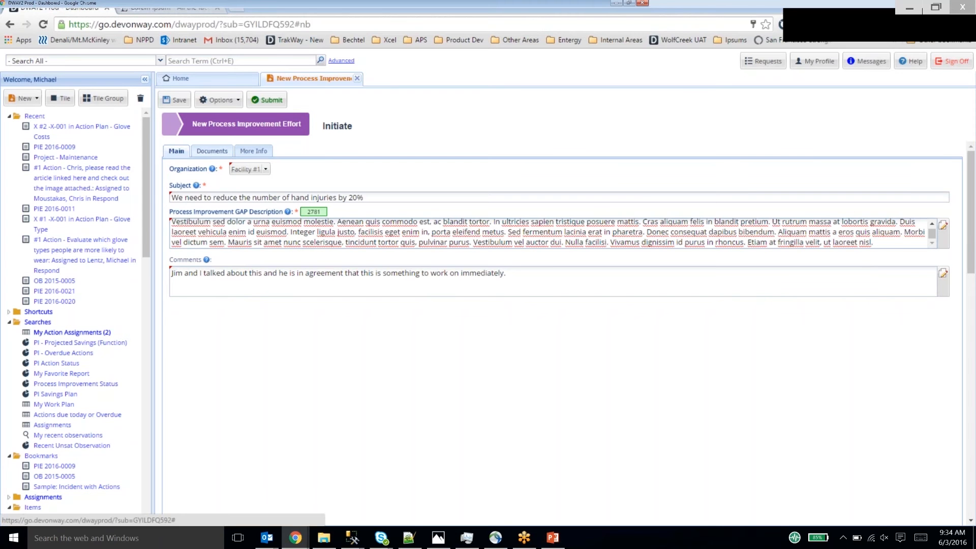
Step: Attach the file OnScreen vs Export.png from the Downloads folder to the new process improvement effort
{"action": "left_click", "coordinate": [208, 153]}
{"action": "left_click", "coordinate": [324, 538]}
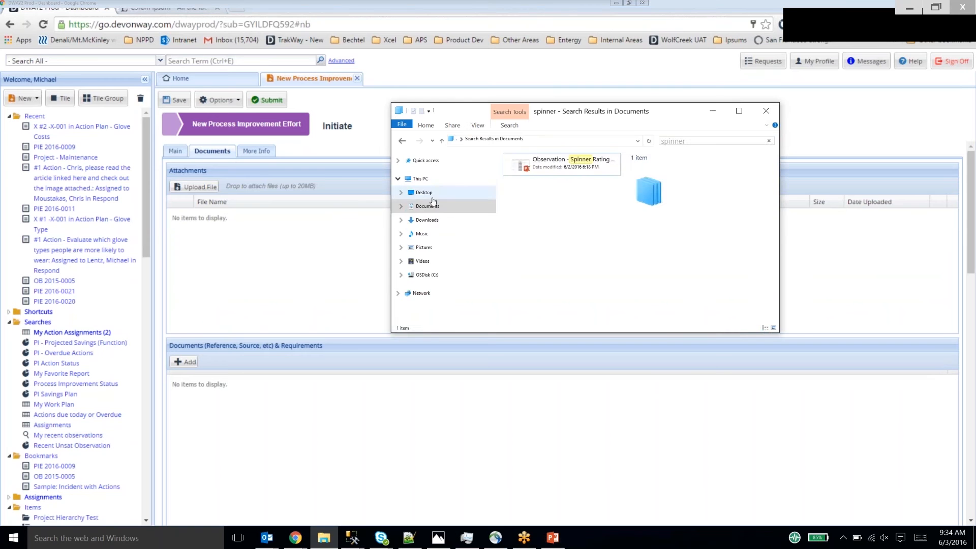
{"action": "left_click", "coordinate": [438, 221]}
{"action": "left_click_drag", "start_coordinate": [562, 189], "coordinate": [307, 230]}
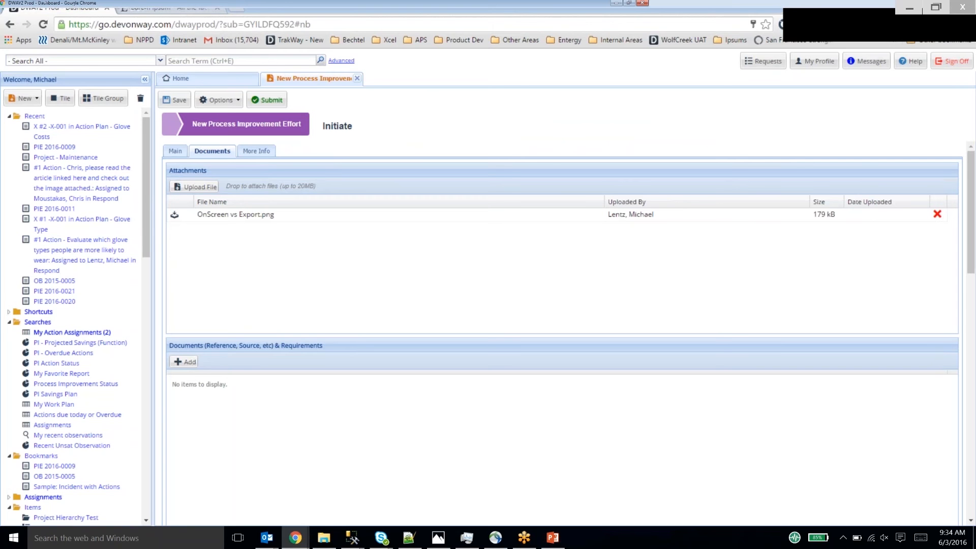
Step: Submit the process improvement effort and open PIE 2016-0022 with its full description expanded
{"action": "left_click", "coordinate": [176, 151]}
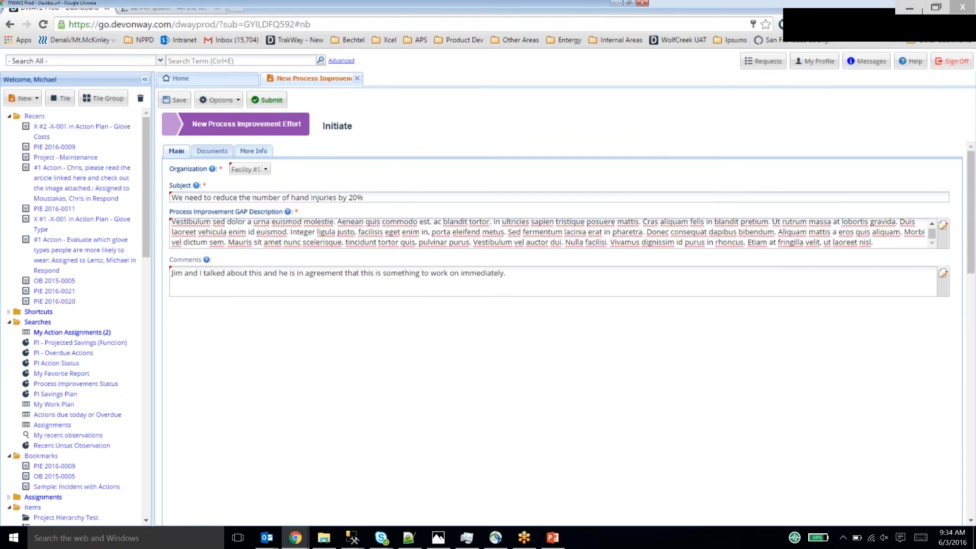
{"action": "left_click", "coordinate": [265, 101]}
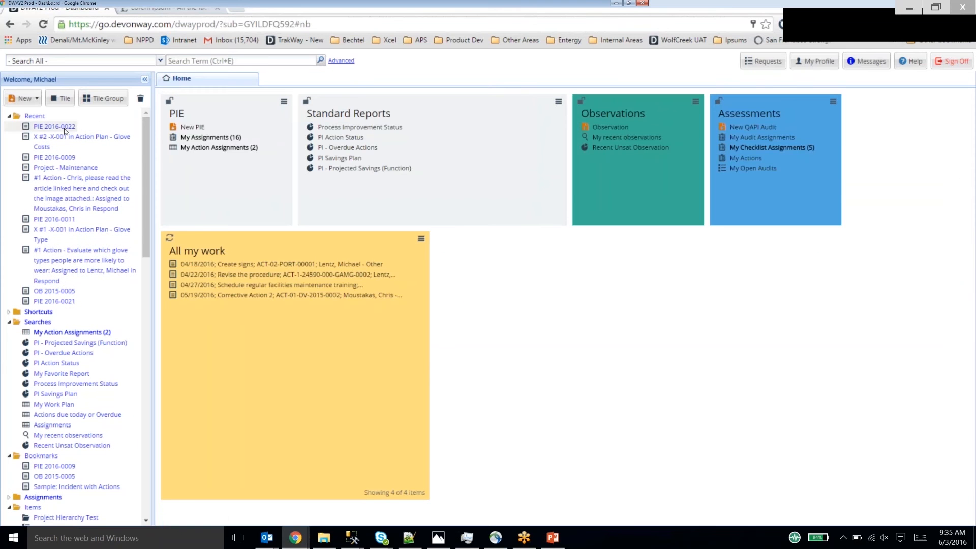
{"action": "left_click", "coordinate": [64, 130]}
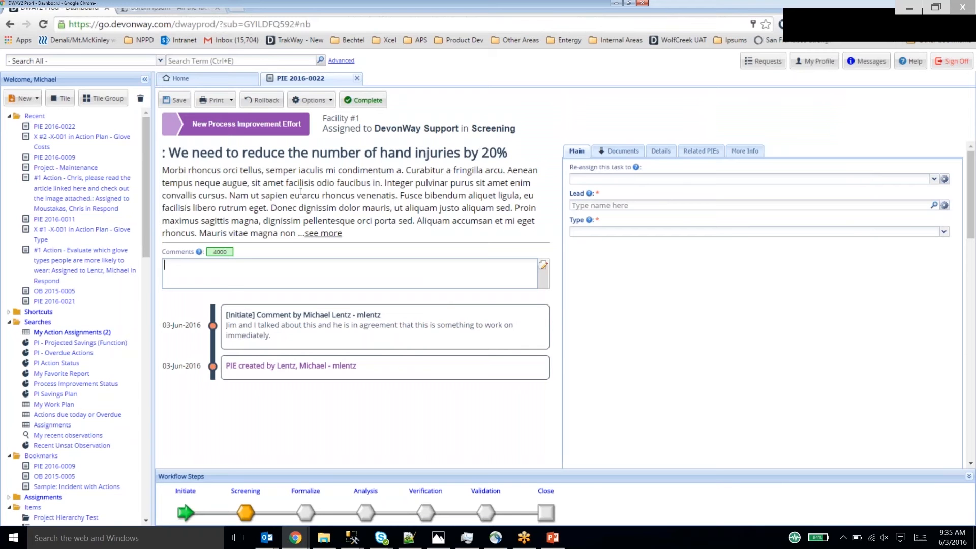
{"action": "left_click", "coordinate": [323, 233]}
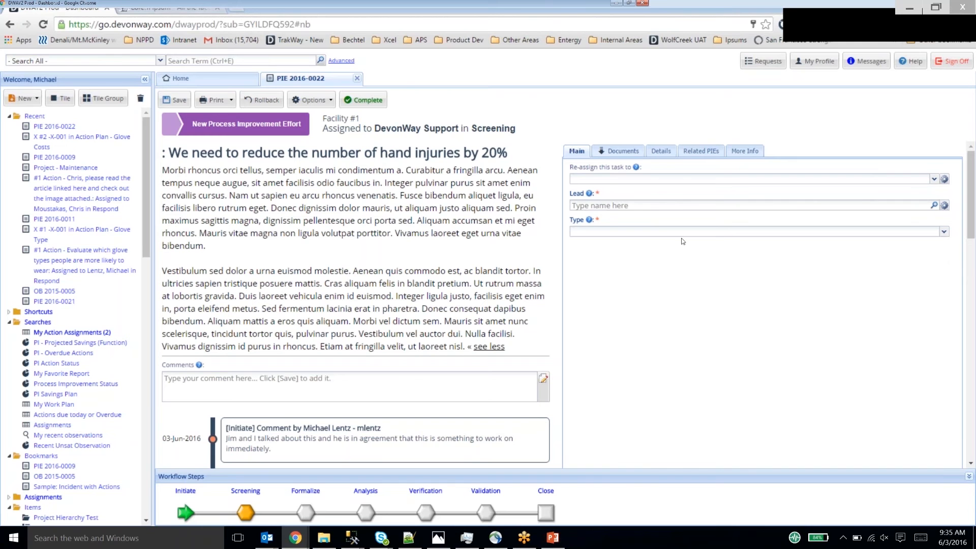
Step: Complete the Screening step of PIE 2016-0022 with type Black Belt and the signed-in user's own account as lead
{"action": "left_click", "coordinate": [942, 235]}
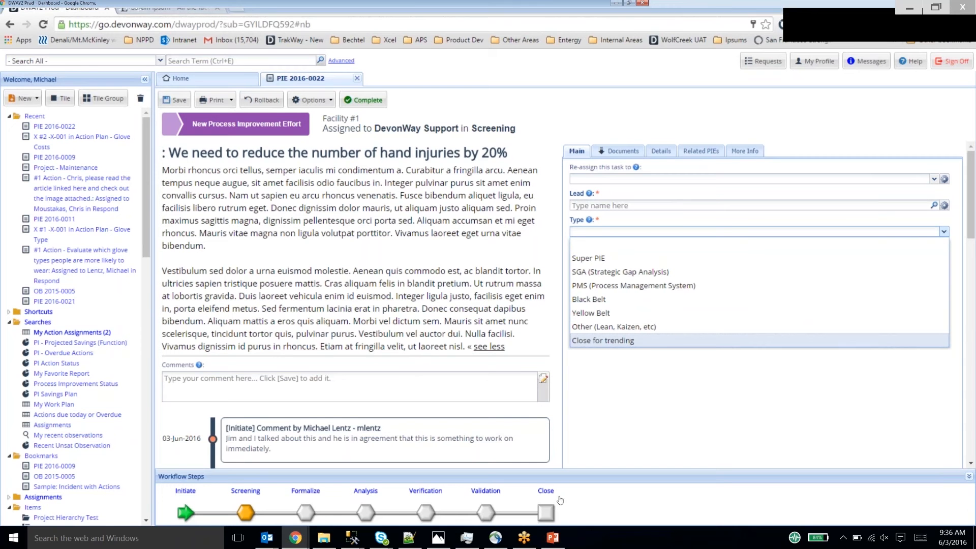
{"action": "left_click", "coordinate": [621, 300]}
{"action": "left_click", "coordinate": [626, 207]}
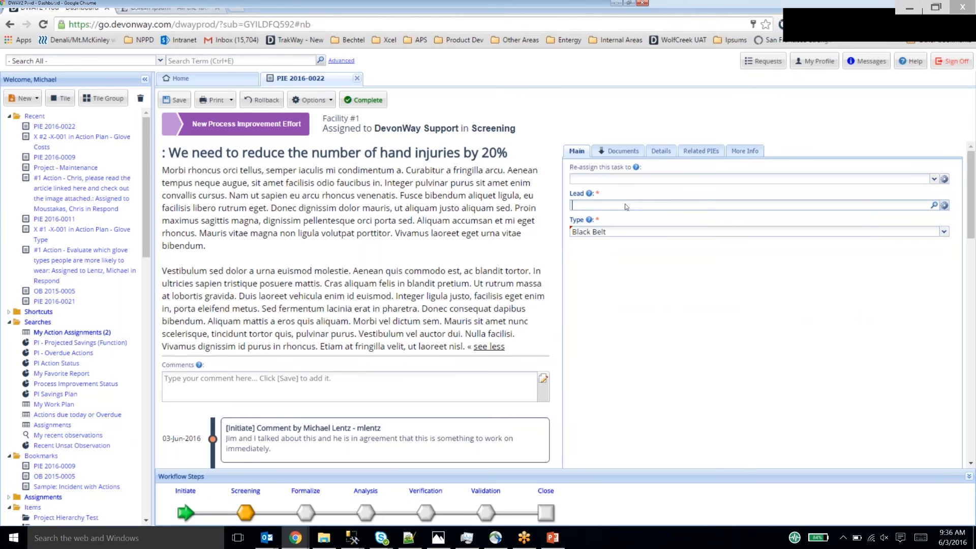
{"action": "type", "text": "lentz"}
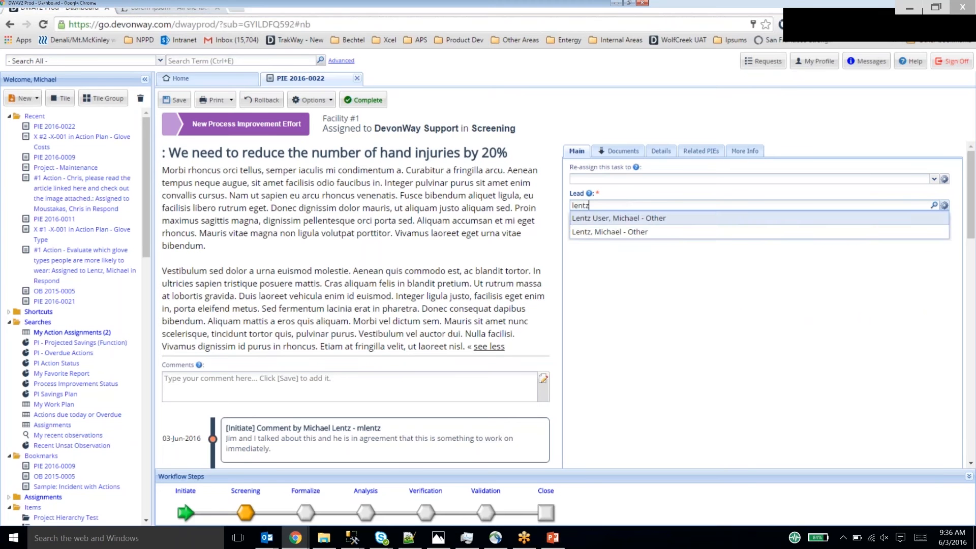
{"action": "key", "text": "Down"}
{"action": "key", "text": "Tab"}
{"action": "left_click", "coordinate": [364, 100]}
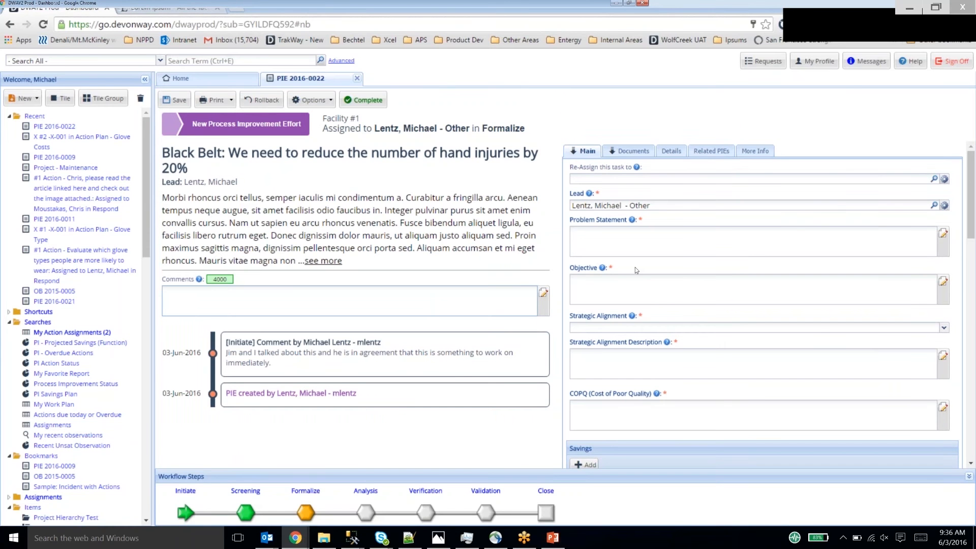
Step: Review the Problem Statement, Objective, Strategic Alignment and COPQ fields of the Formalize form, including the available alignment options
{"action": "left_click", "coordinate": [636, 248]}
{"action": "left_click", "coordinate": [648, 285]}
{"action": "left_click", "coordinate": [686, 327]}
{"action": "left_click", "coordinate": [852, 330]}
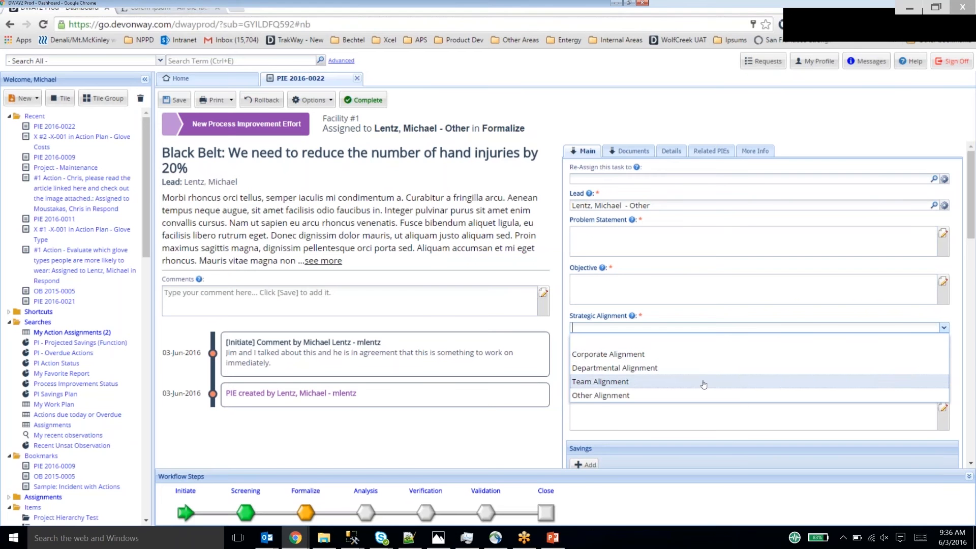
{"action": "left_click", "coordinate": [670, 336]}
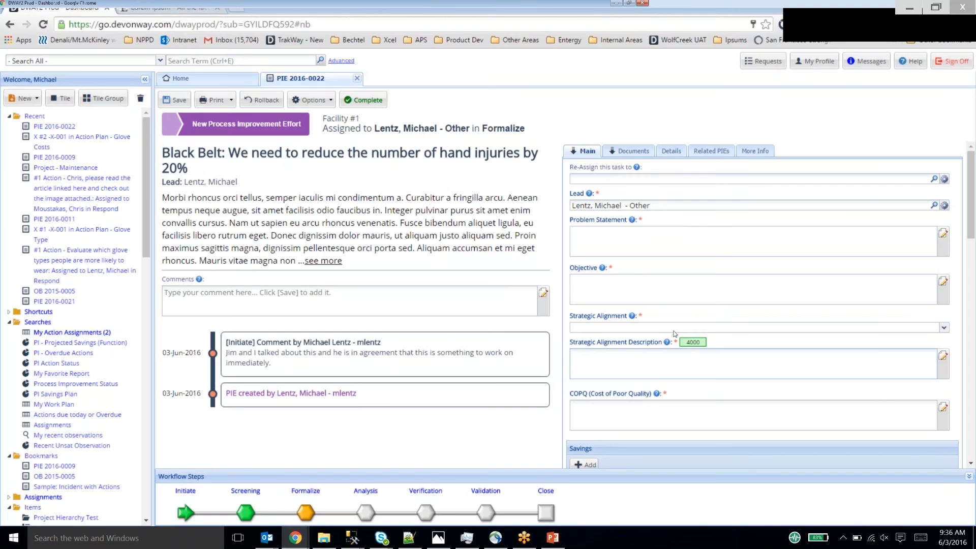
{"action": "left_click", "coordinate": [737, 419]}
Step: Add a savings entry with category Cost Avoidance, year 2016 and a planned amount of 15000 USD
{"action": "scroll", "coordinate": [767, 297], "scroll_direction": "down", "scroll_amount": 2}
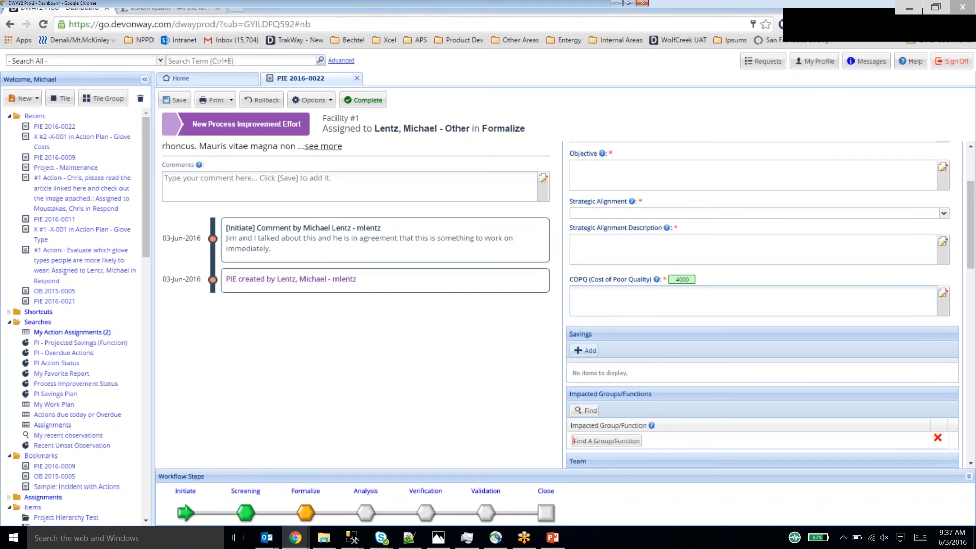
{"action": "left_click", "coordinate": [585, 351]}
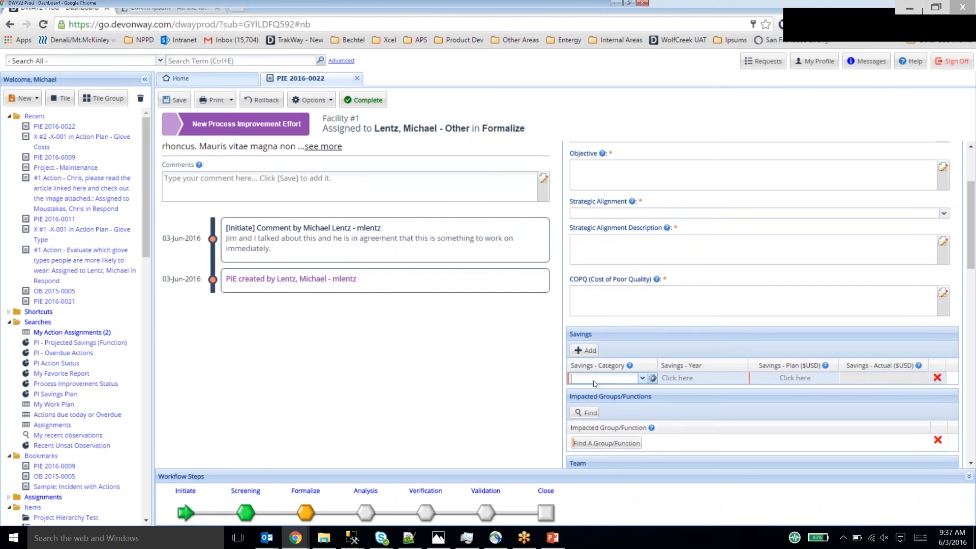
{"action": "left_click", "coordinate": [610, 379]}
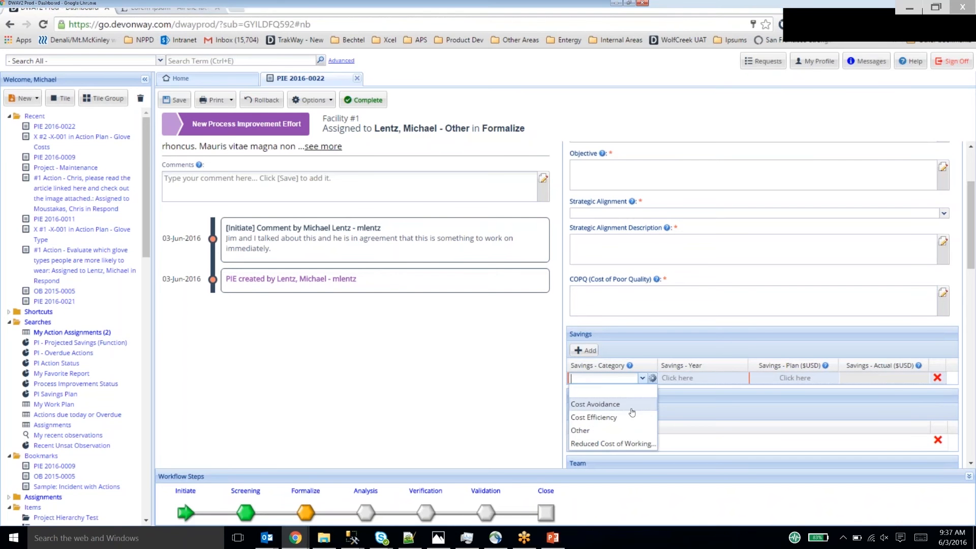
{"action": "left_click", "coordinate": [617, 404]}
{"action": "left_click", "coordinate": [703, 379]}
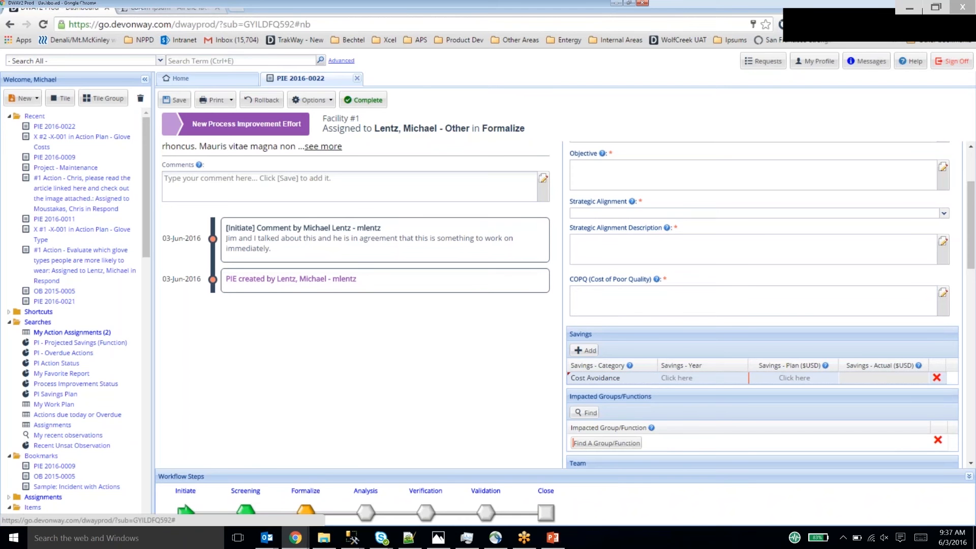
{"action": "left_click", "coordinate": [704, 247]}
{"action": "left_click", "coordinate": [794, 380]}
{"action": "type", "text": "15000"}
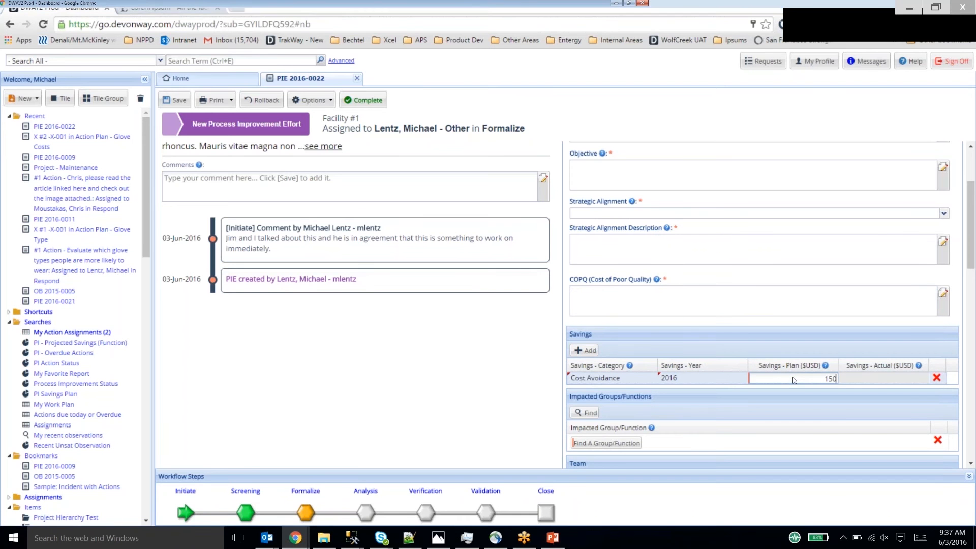
{"action": "left_click", "coordinate": [753, 342]}
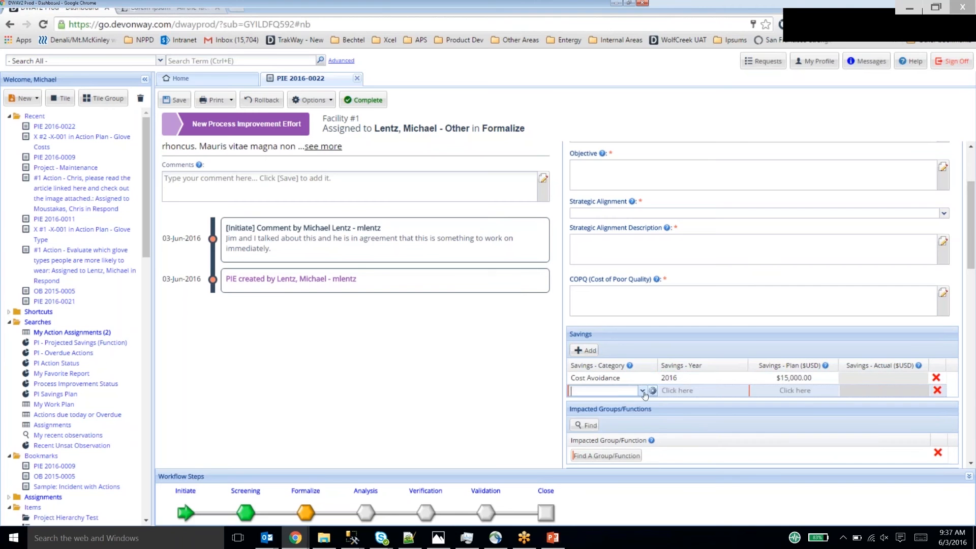
Step: Fill in a second savings entry with category Cost Avoidance, year 2017 and a planned amount of 20000 USD
{"action": "left_click", "coordinate": [652, 391]}
{"action": "left_click", "coordinate": [616, 417]}
{"action": "left_click", "coordinate": [703, 390]}
{"action": "left_click", "coordinate": [703, 273]}
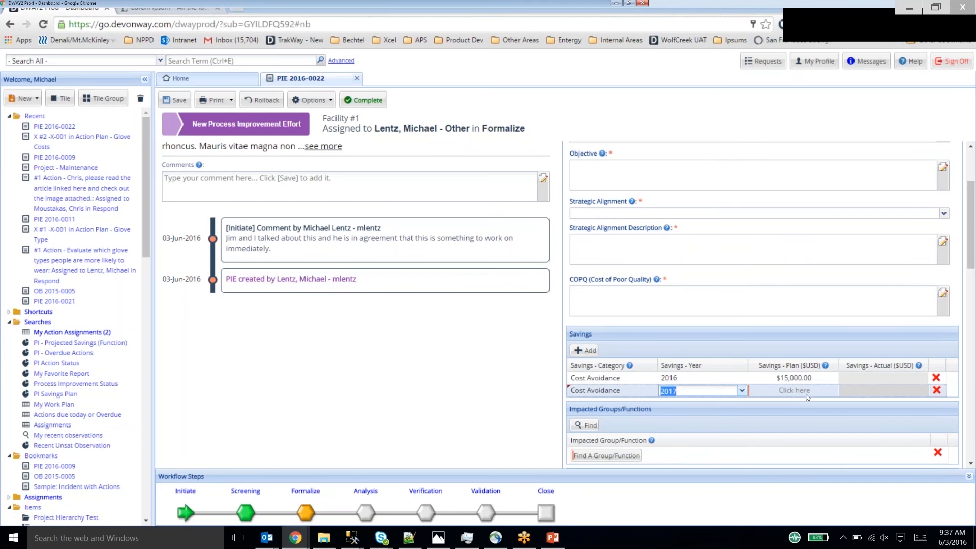
{"action": "left_click", "coordinate": [809, 391]}
{"action": "type", "text": "20000"}
{"action": "left_click", "coordinate": [584, 351]}
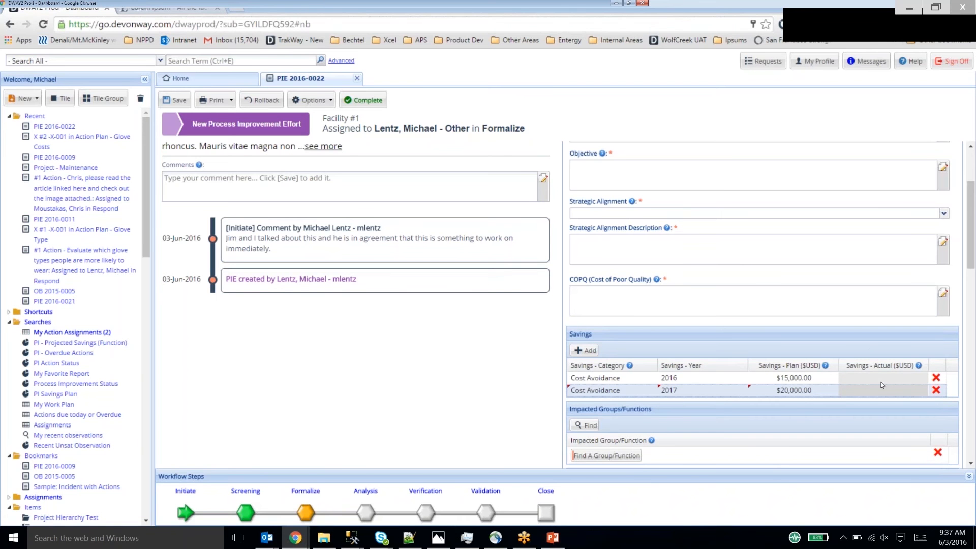
Step: Add Human Resources and Engineering to the impacted groups/functions of the PIE
{"action": "scroll", "coordinate": [523, 399], "scroll_direction": "down", "scroll_amount": 2}
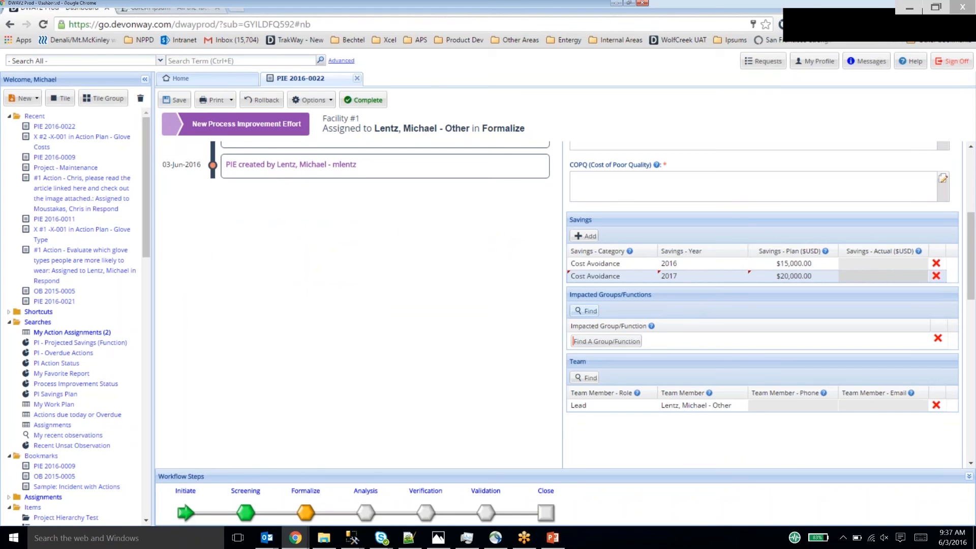
{"action": "left_click", "coordinate": [585, 311]}
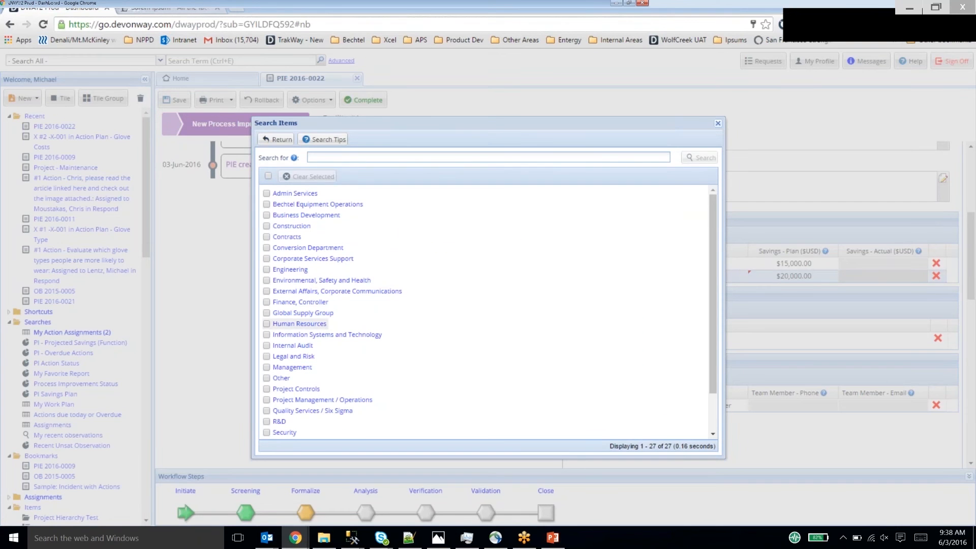
{"action": "left_click", "coordinate": [266, 323]}
{"action": "left_click", "coordinate": [267, 270]}
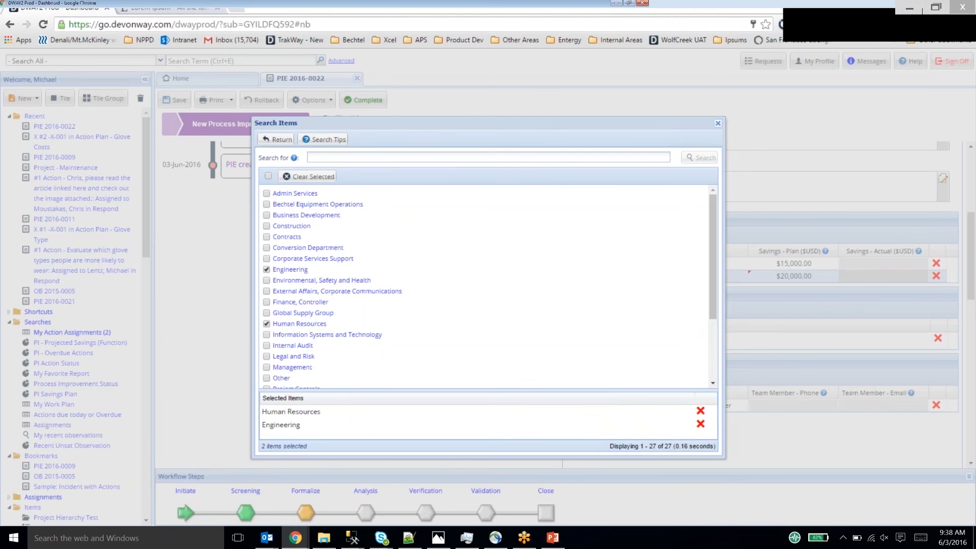
{"action": "left_click", "coordinate": [276, 139]}
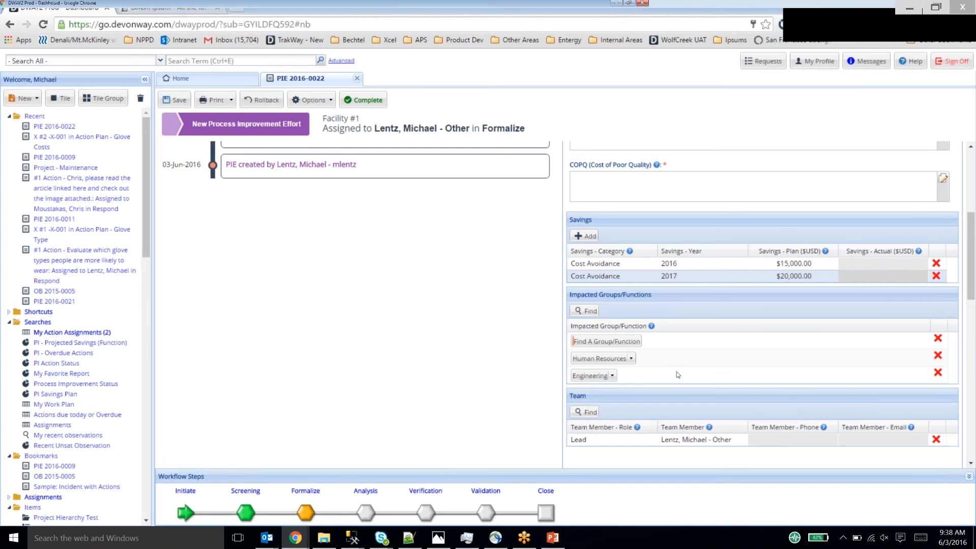
Step: Search for people by first name and add two of them, from Project Controls and Startup, to the PIE's team
{"action": "scroll", "coordinate": [641, 323], "scroll_direction": "down", "scroll_amount": 2}
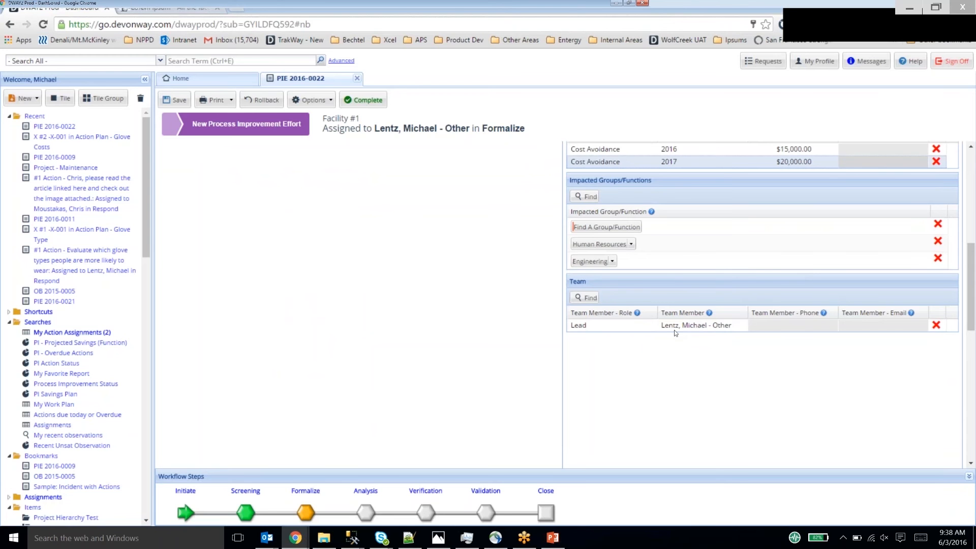
{"action": "left_click", "coordinate": [590, 298]}
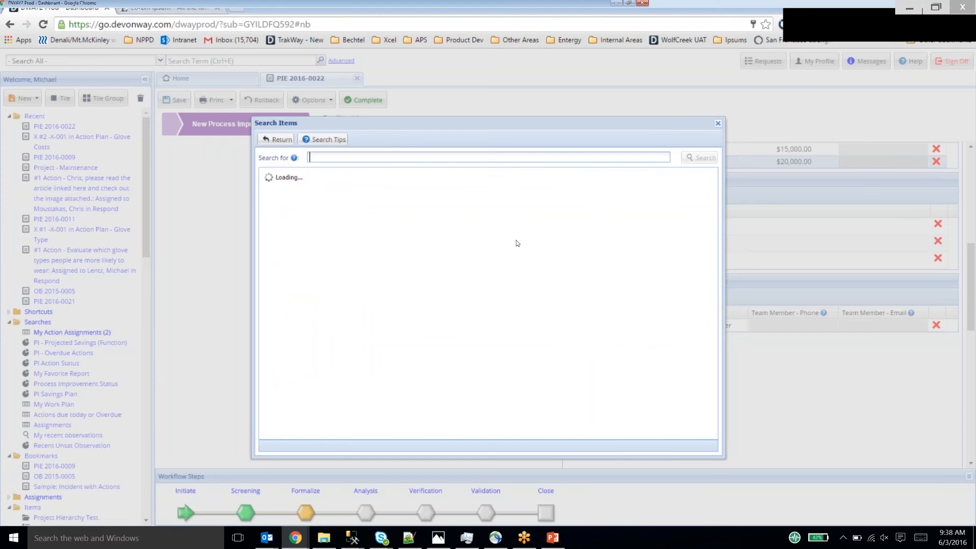
{"action": "type", "text": "joe"}
{"action": "key", "text": "Return"}
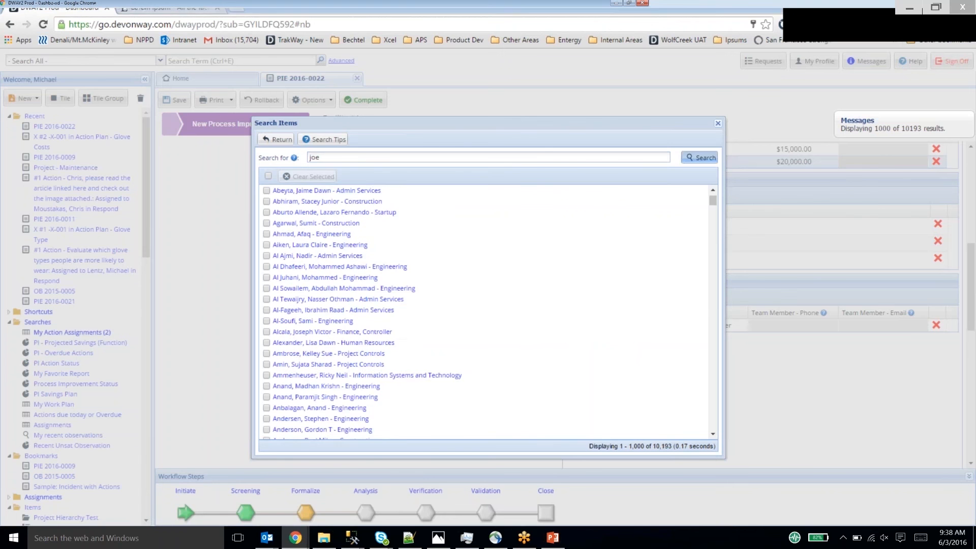
{"action": "left_click", "coordinate": [266, 214]}
{"action": "left_click", "coordinate": [267, 256]}
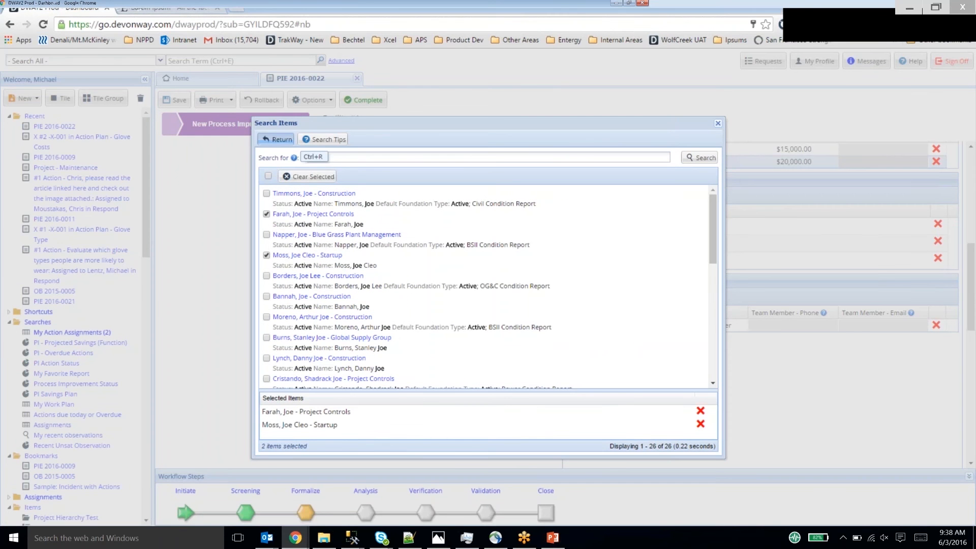
{"action": "left_click", "coordinate": [277, 140]}
Step: Set the Project Controls team member's role to SME and the Startup team member's role to Observer
{"action": "left_click", "coordinate": [608, 339]}
{"action": "type", "text": "SME"}
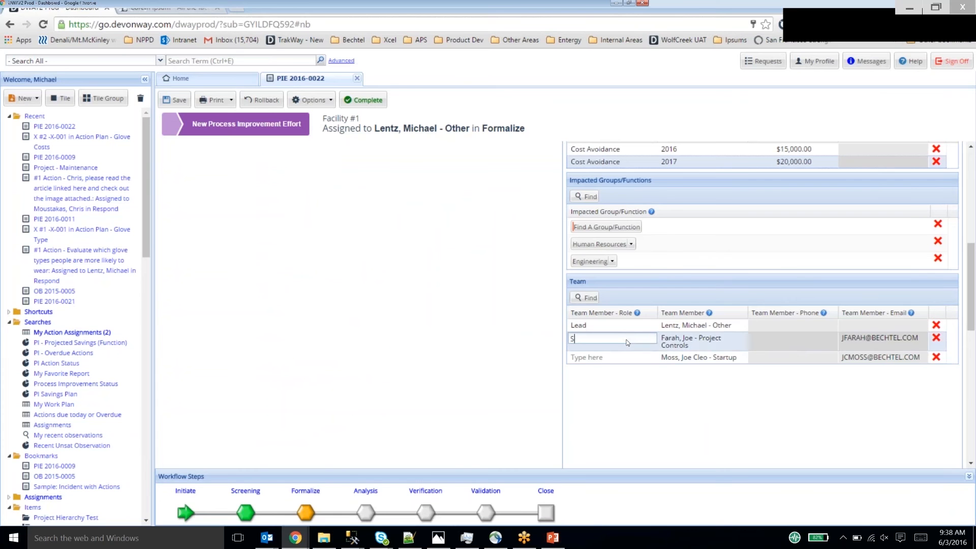
{"action": "left_click", "coordinate": [610, 359]}
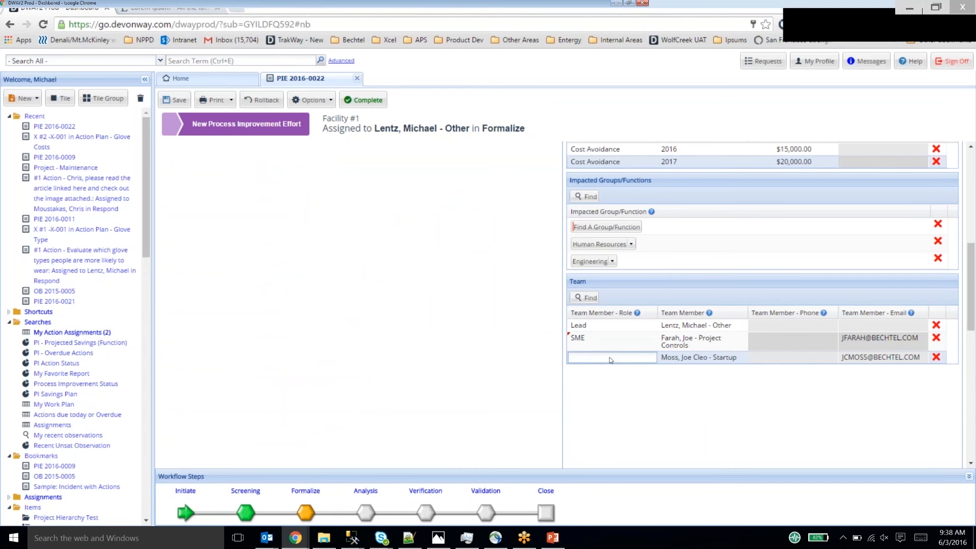
{"action": "type", "text": "Observer"}
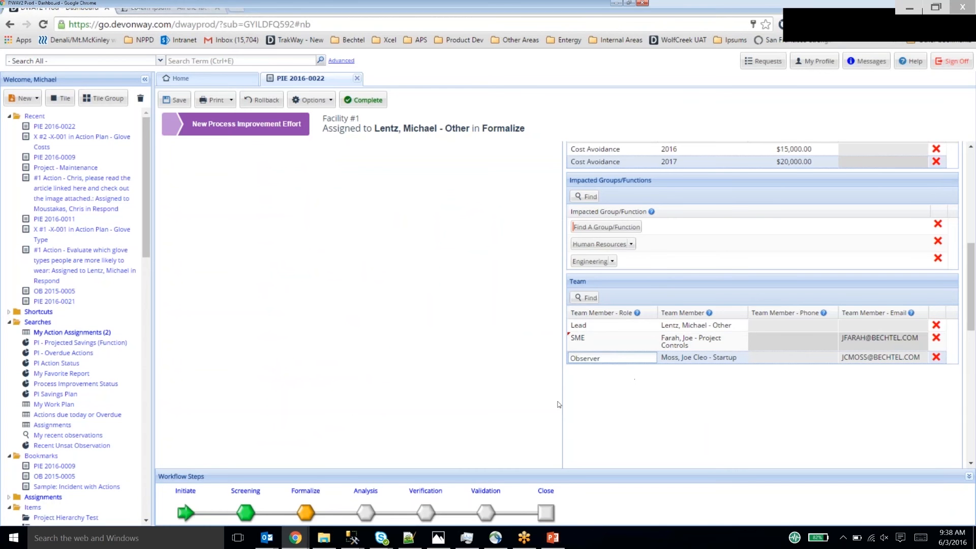
Step: Open PIE 2016-0009 in Analysis and review its attachments section and its Description of Effort and Method field
{"action": "left_click", "coordinate": [557, 281]}
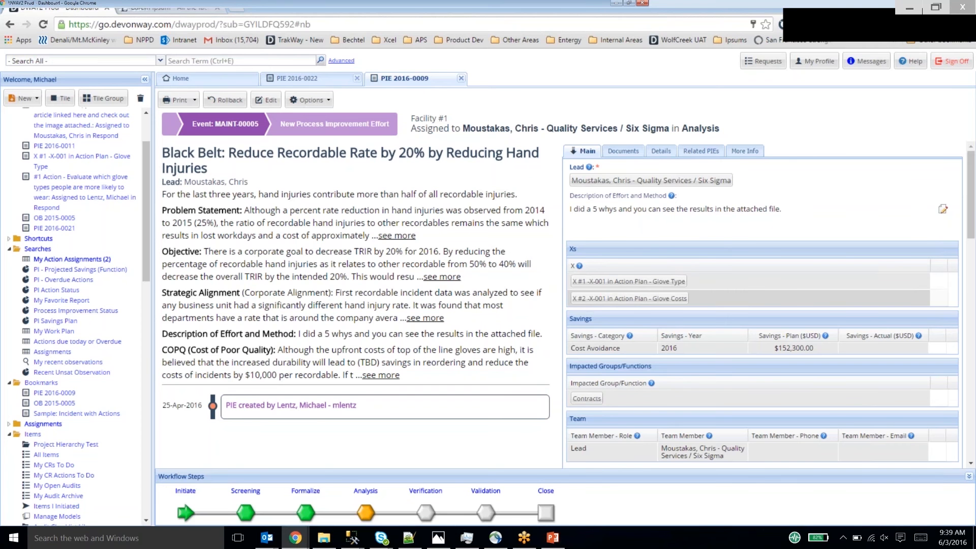
{"action": "left_click", "coordinate": [623, 151]}
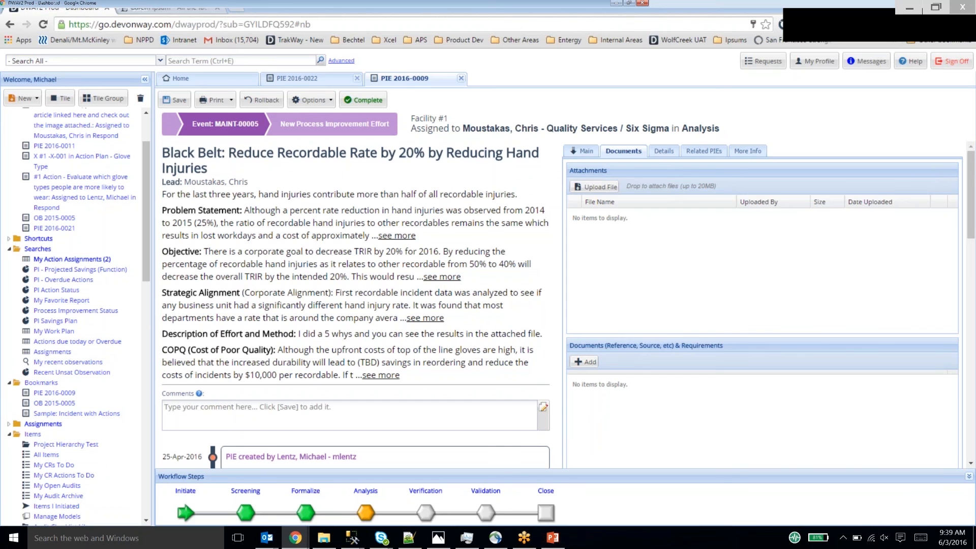
{"action": "left_click", "coordinate": [583, 151]}
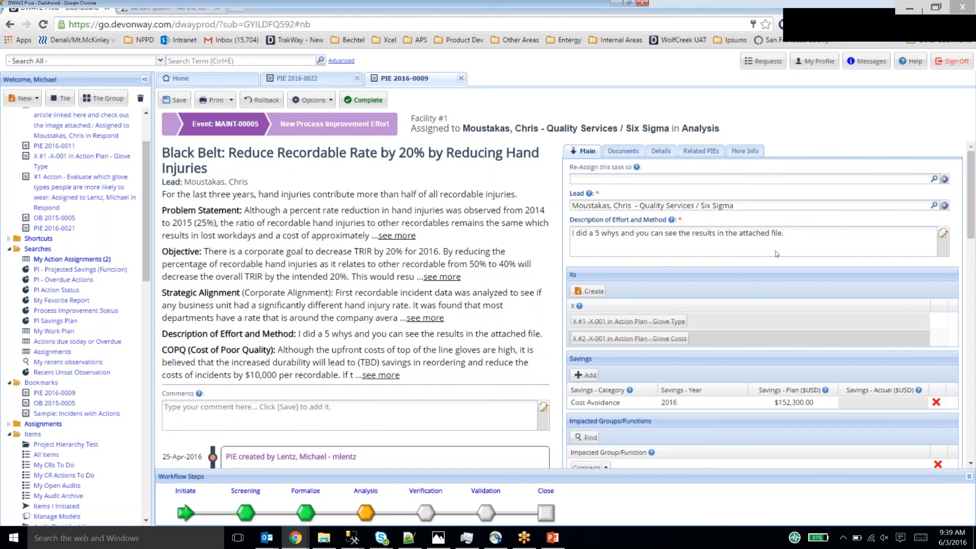
{"action": "left_click", "coordinate": [584, 247]}
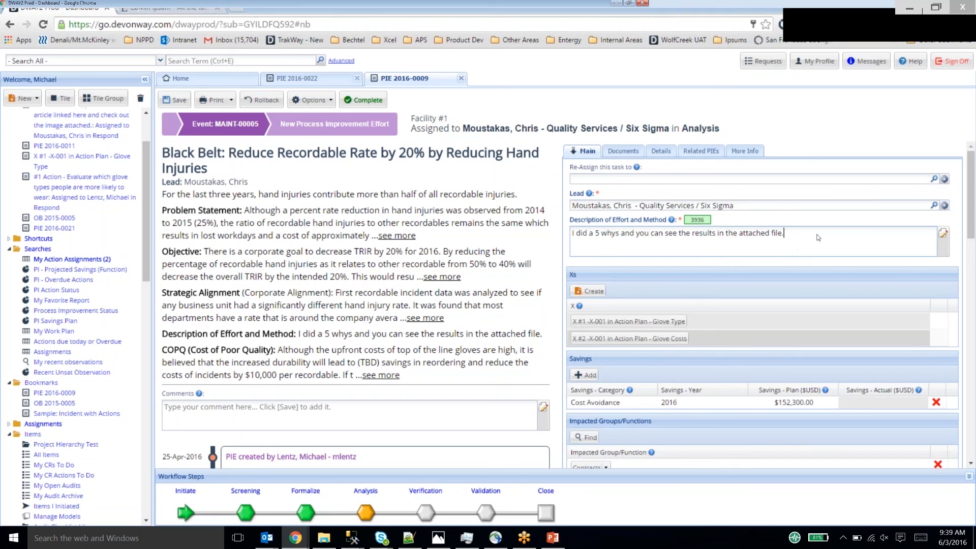
Step: Create an action under the Glove Type X with subject "Evaluate if color of glove is a factor to whether people wear gloves" and paste in the placeholder description
{"action": "left_click", "coordinate": [658, 325]}
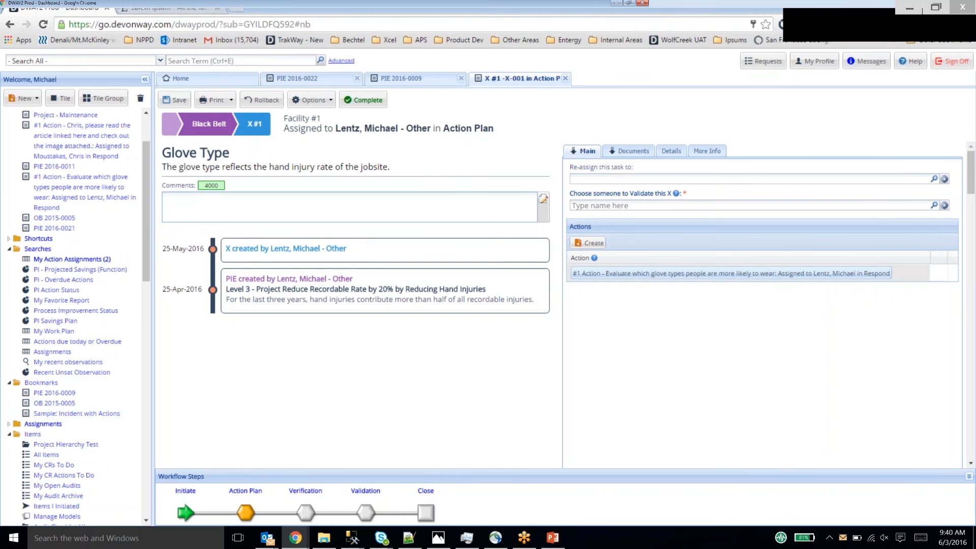
{"action": "left_click", "coordinate": [731, 273]}
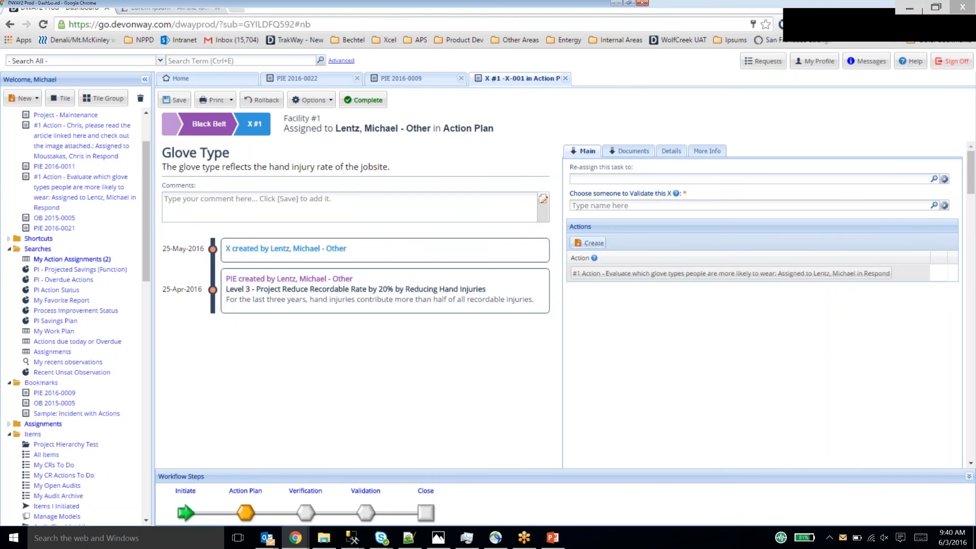
{"action": "type", "text": "Evaluate if color of"}
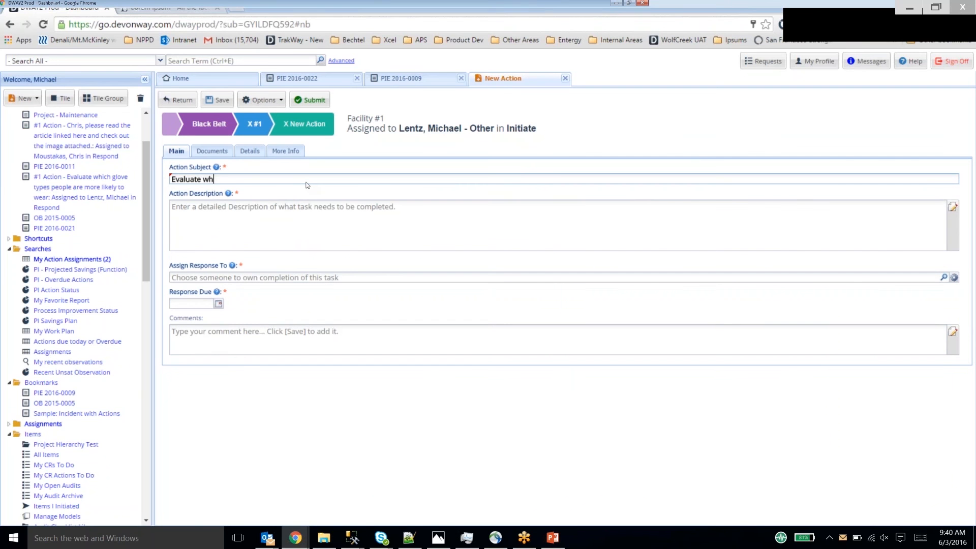
{"action": "type", "text": " glove is a factor "}
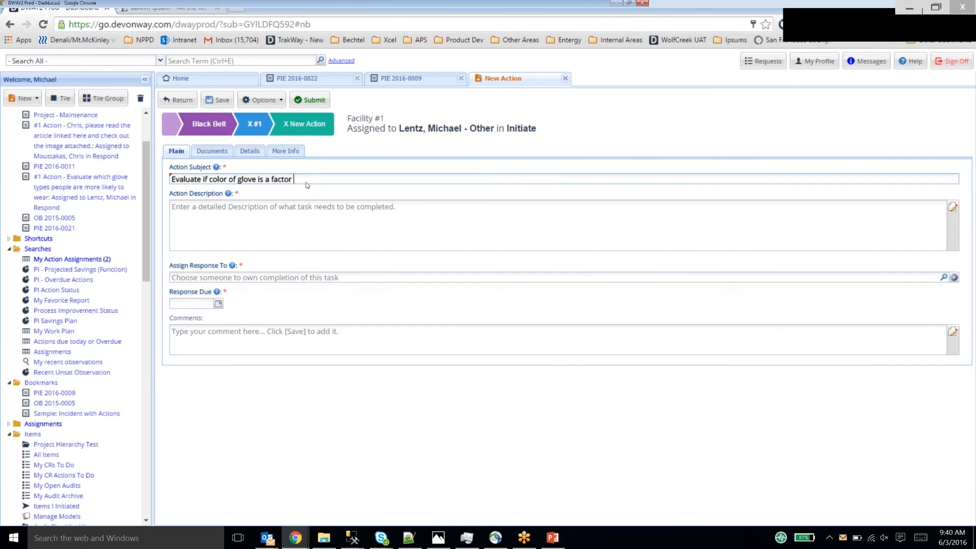
{"action": "type", "text": "to whether people"}
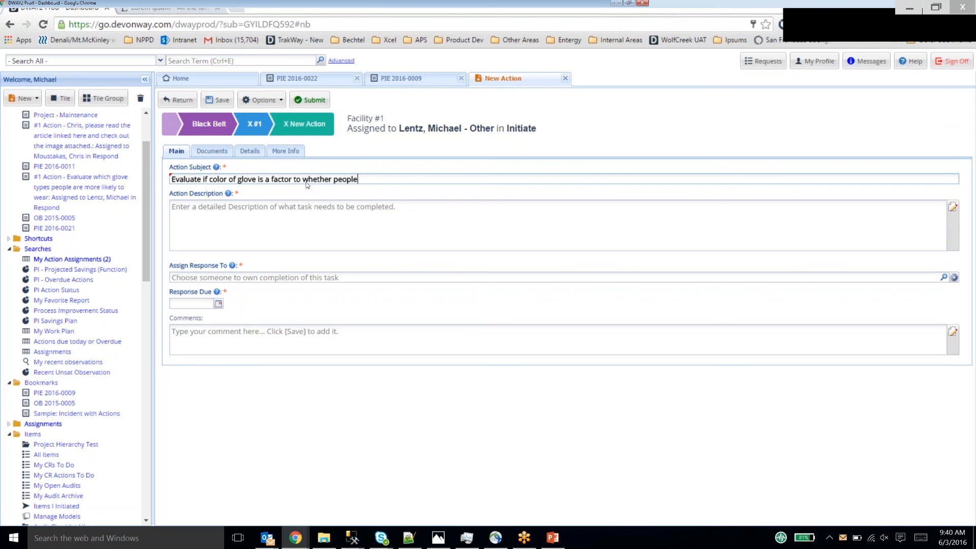
{"action": "type", "text": " whear gloves"}
{"action": "left_click", "coordinate": [318, 216]}
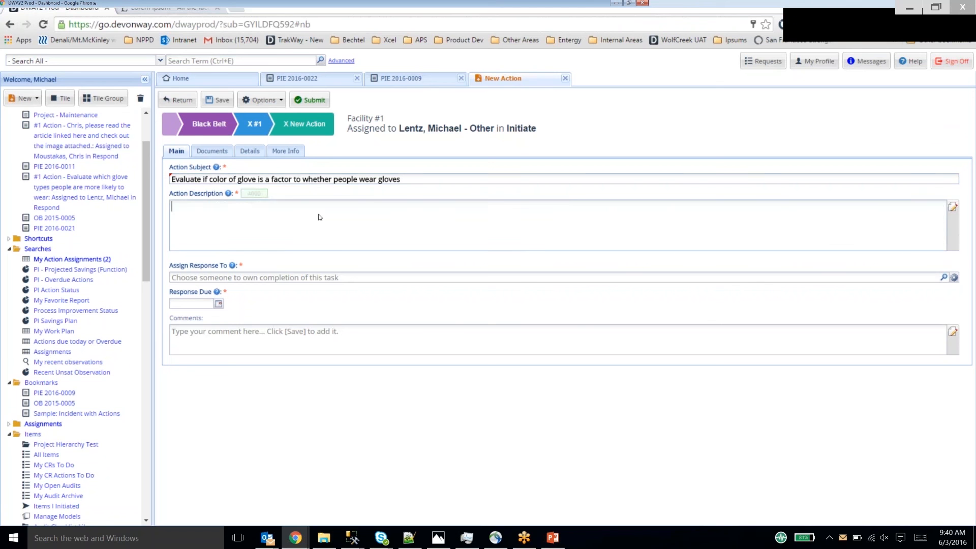
{"action": "key", "text": "ctrl+v"}
Step: Assign the action's response to yourself and set its Response Due date to 06/17/2016
{"action": "left_click", "coordinate": [333, 271]}
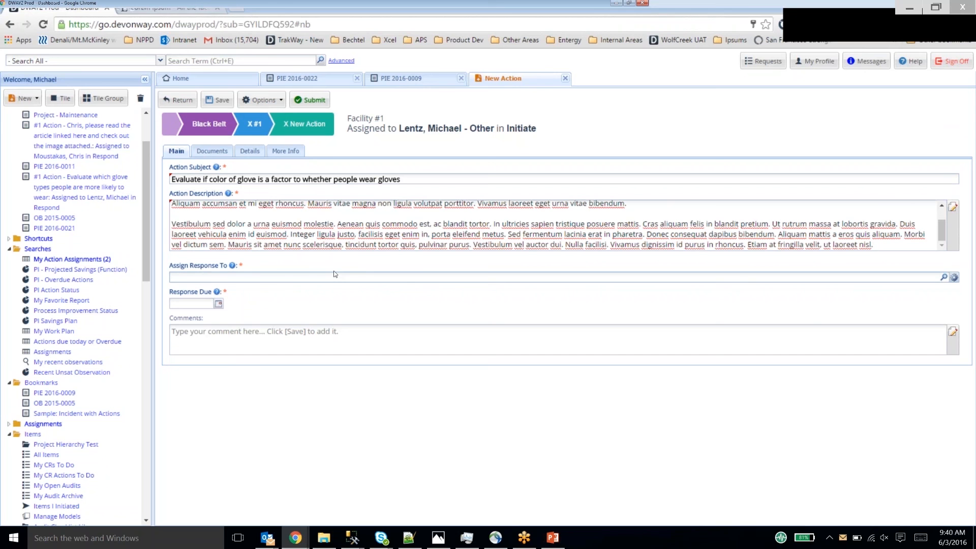
{"action": "type", "text": "lentz"}
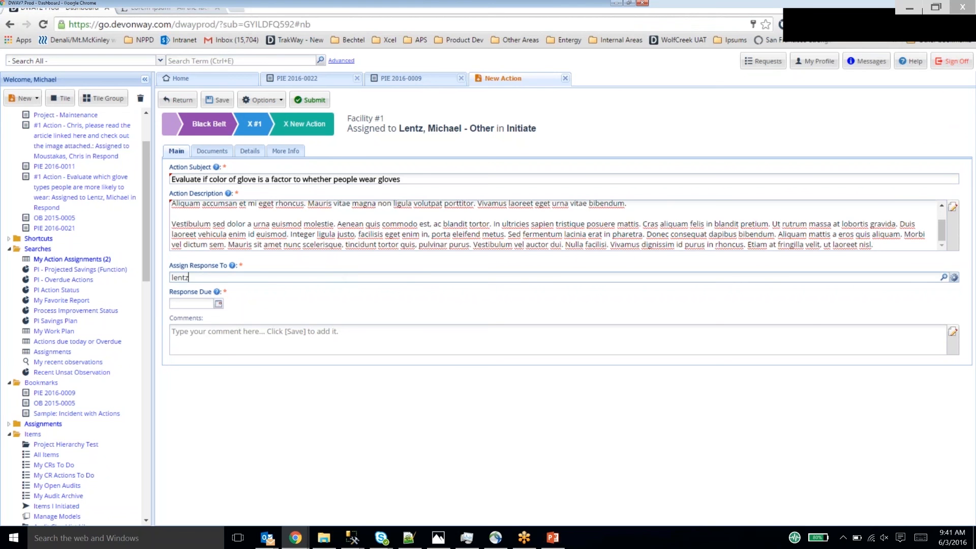
{"action": "left_click", "coordinate": [226, 309]}
{"action": "left_click", "coordinate": [219, 304]}
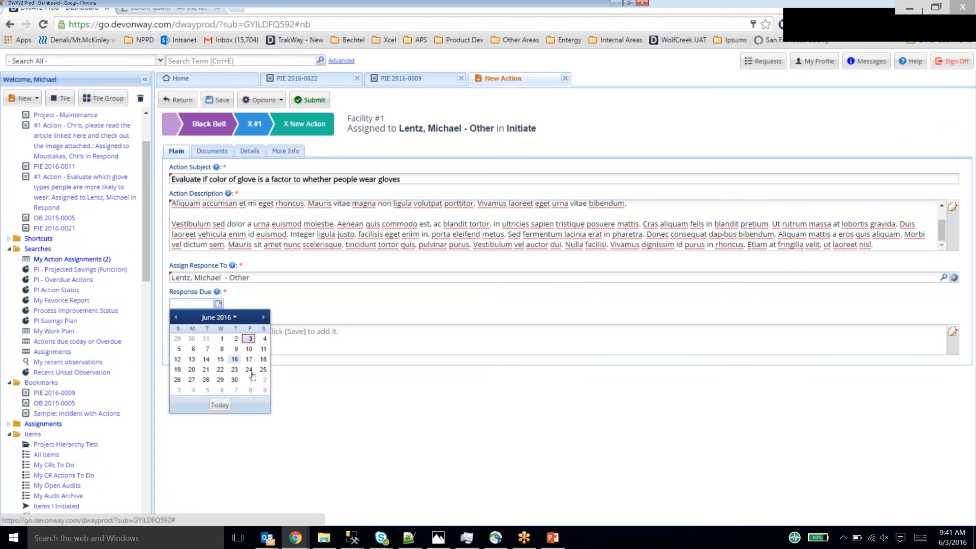
{"action": "left_click", "coordinate": [249, 359]}
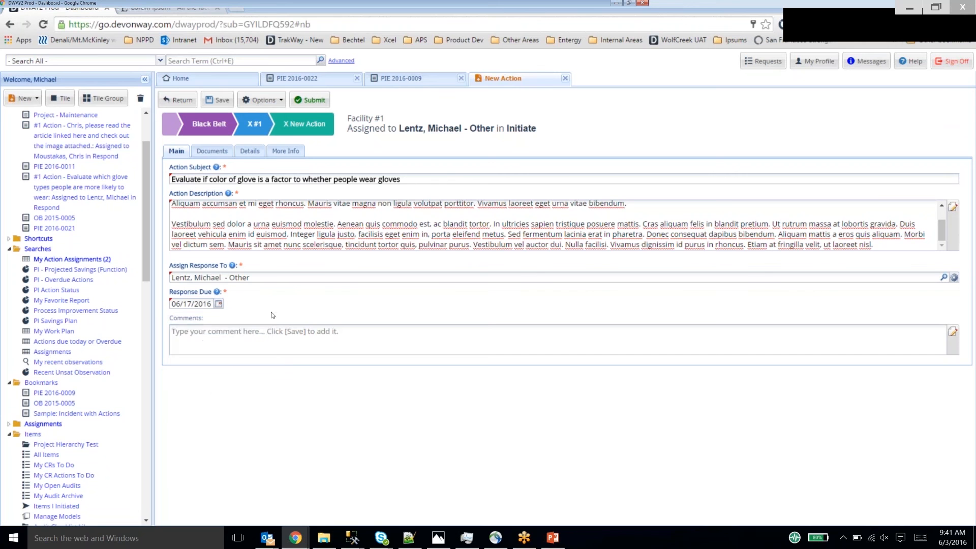
Step: Add the comment "Here is another comment" to the new action and submit it
{"action": "key", "text": "Tab"}
{"action": "type", "text": "Here is another comment"}
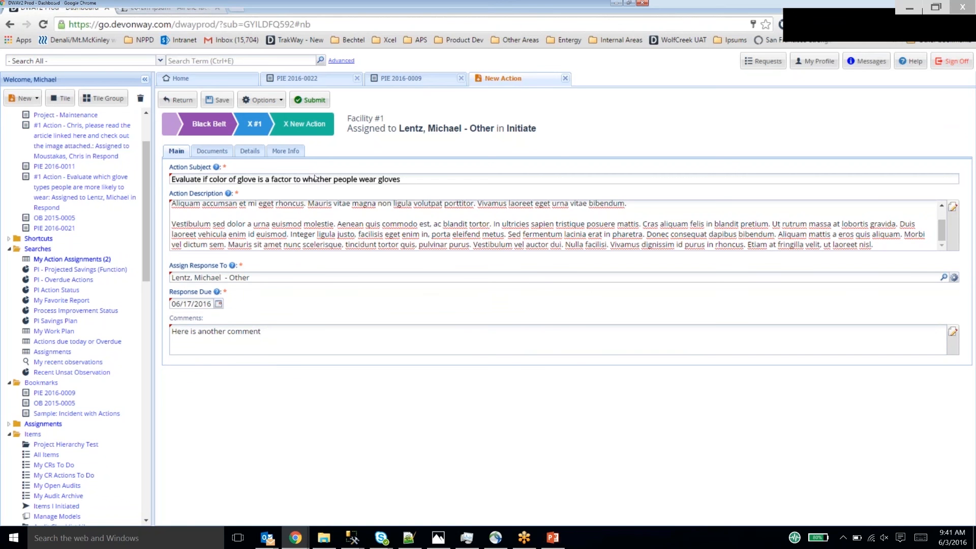
{"action": "left_click", "coordinate": [317, 100]}
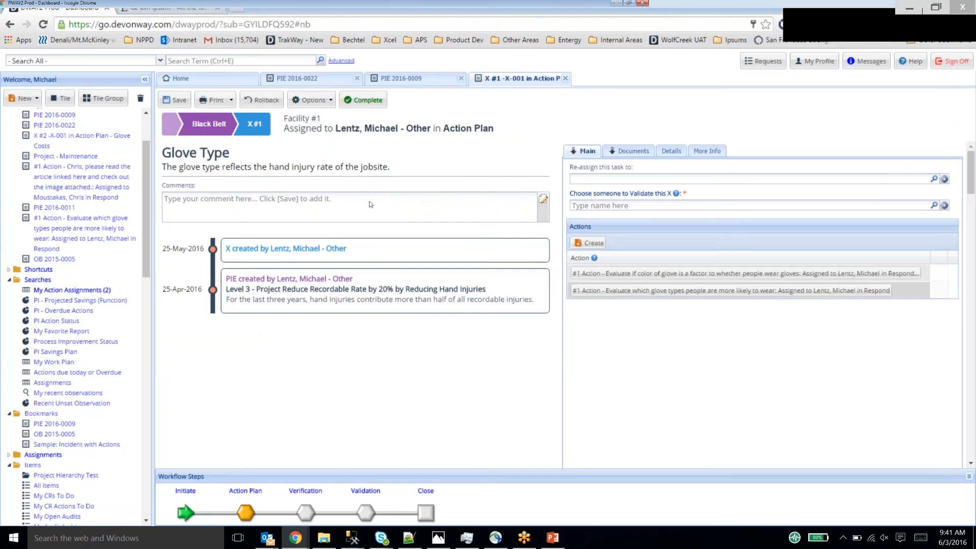
Step: Review the My Action Assignments grid from the home page with the search options collapsed, and close it
{"action": "left_click", "coordinate": [242, 81]}
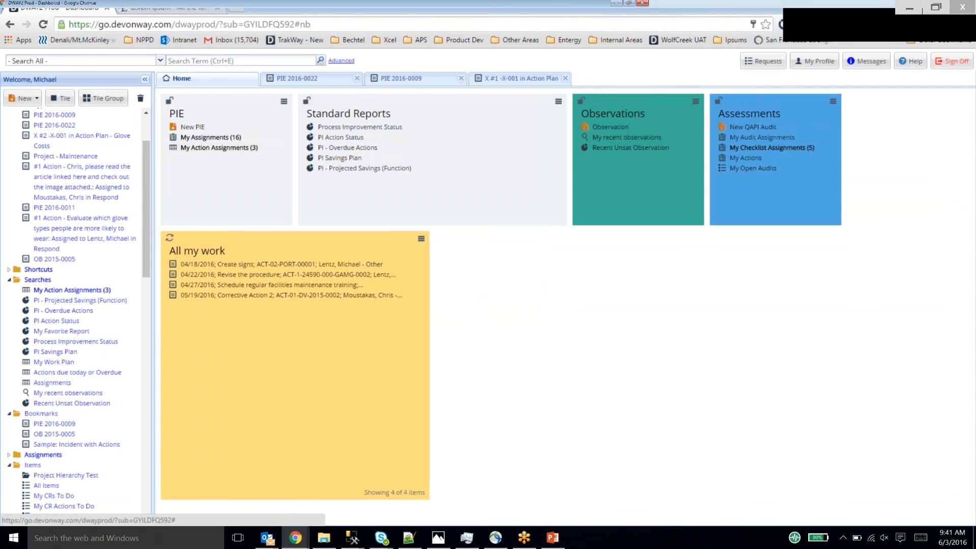
{"action": "left_click", "coordinate": [219, 148]}
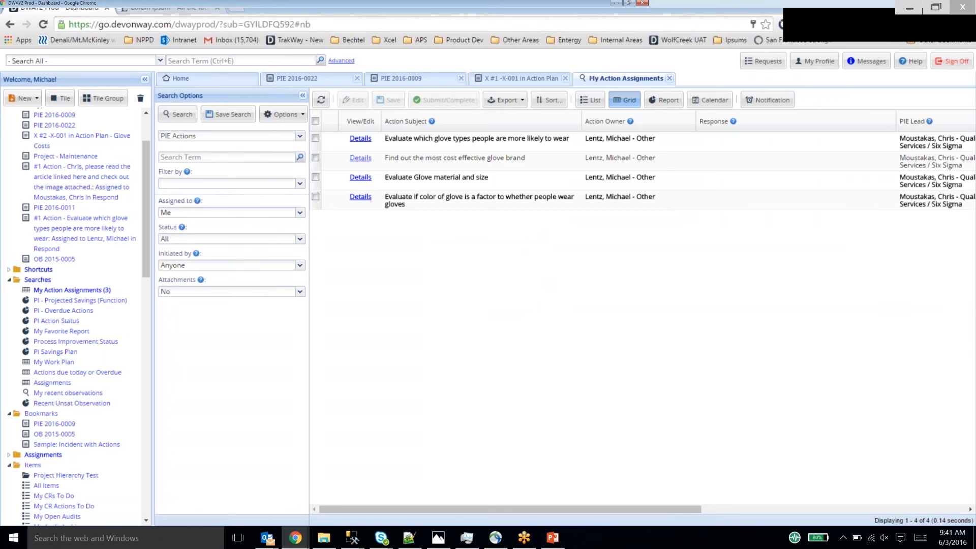
{"action": "left_click", "coordinate": [302, 95]}
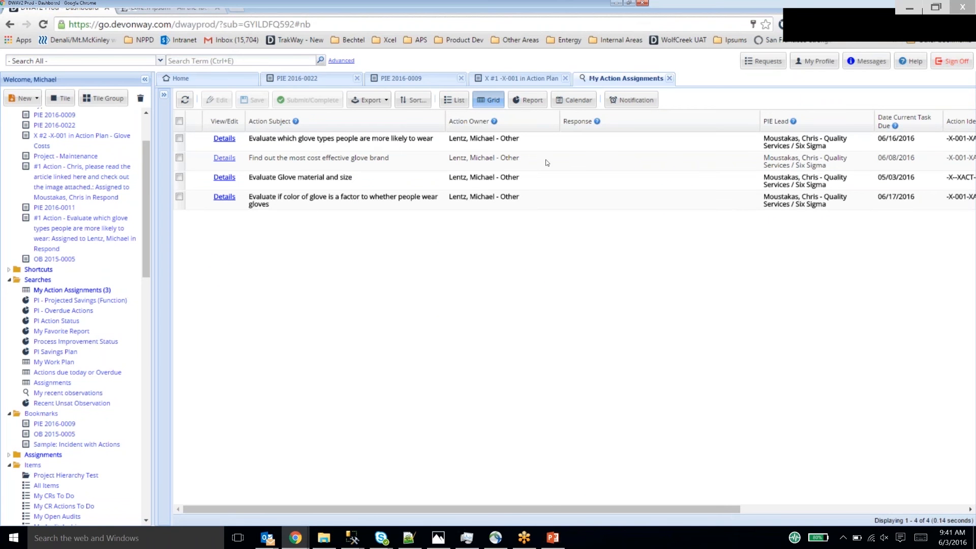
{"action": "left_click", "coordinate": [669, 78]}
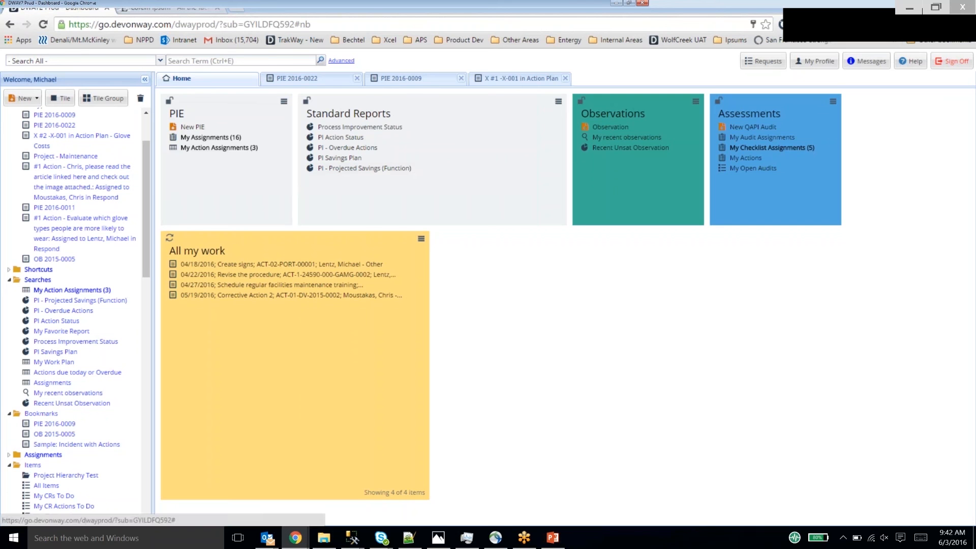
Step: Open the PI - Projected Savings (Function) report and examine the April and May 2016 savings charts
{"action": "left_click", "coordinate": [338, 168]}
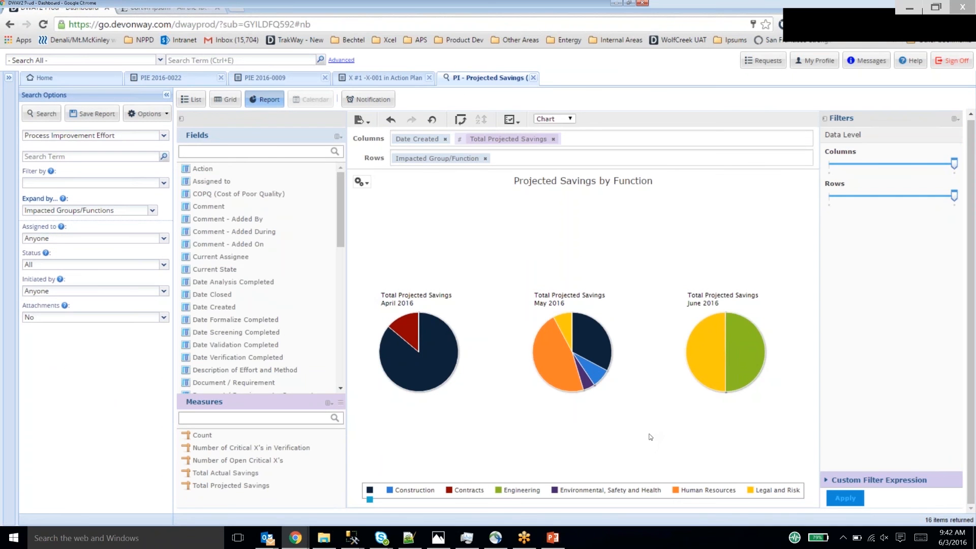
{"action": "mouse_move", "coordinate": [448, 363]}
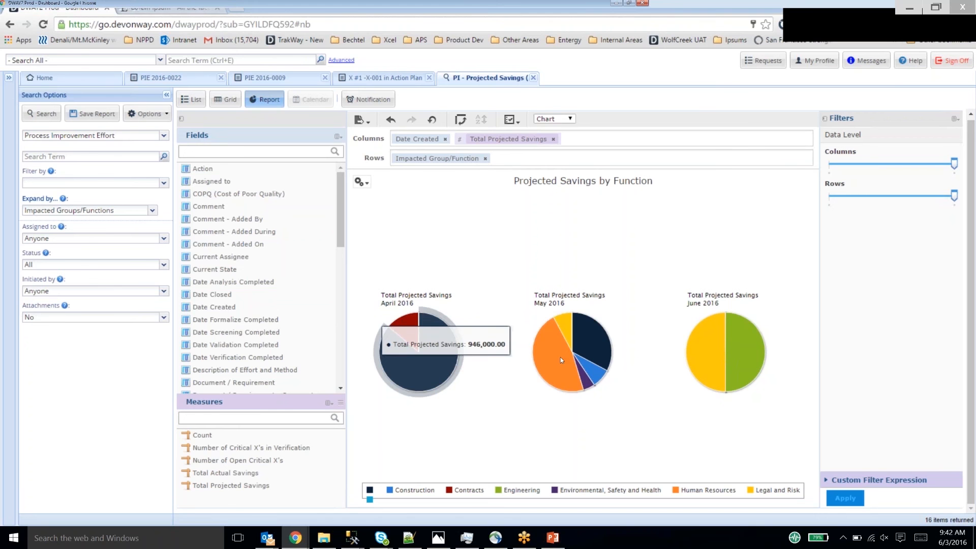
{"action": "mouse_move", "coordinate": [561, 357]}
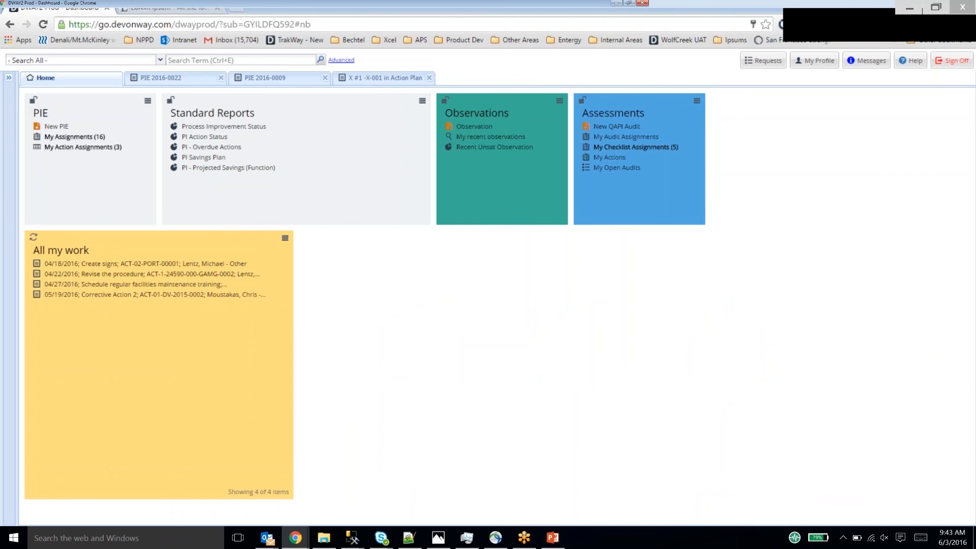
Step: Review the PI Action Status report with the field list collapsed, and open the details of the overdue action about reading a linked article
{"action": "left_click", "coordinate": [203, 137]}
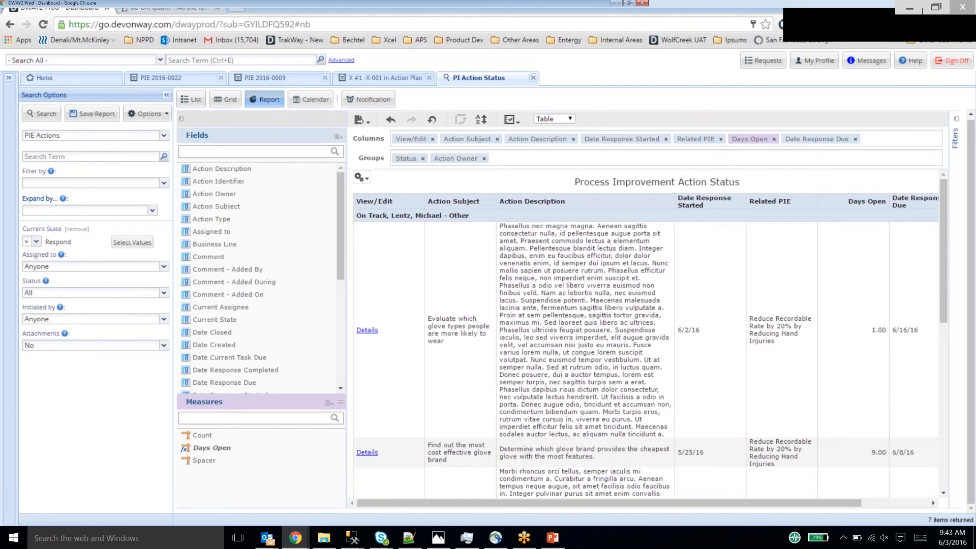
{"action": "left_click", "coordinate": [181, 119]}
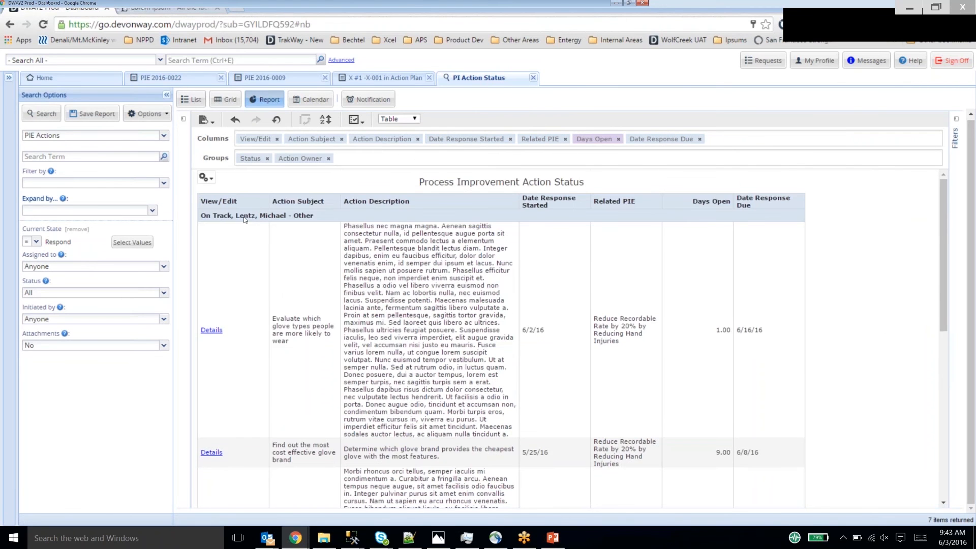
{"action": "scroll", "coordinate": [283, 285], "scroll_direction": "down", "scroll_amount": 5}
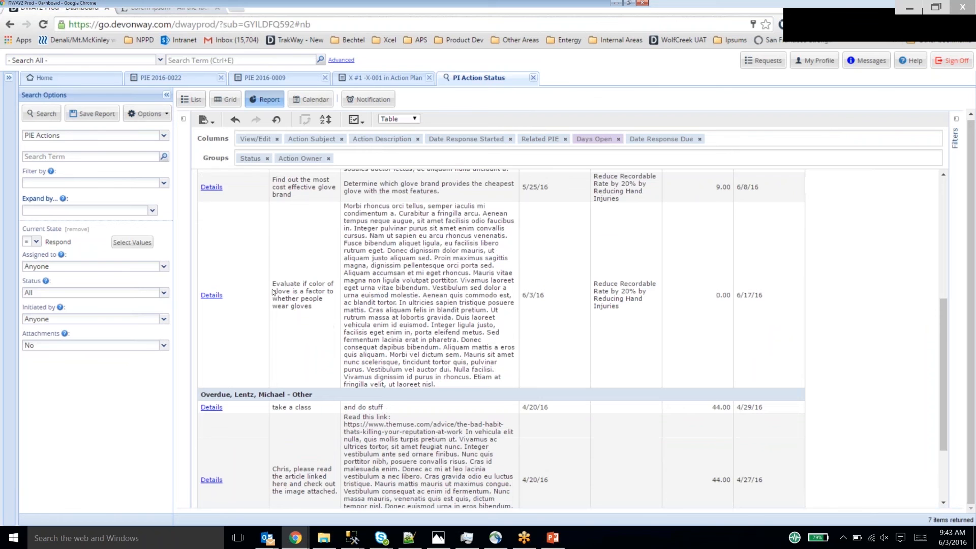
{"action": "scroll", "coordinate": [273, 293], "scroll_direction": "down", "scroll_amount": 2}
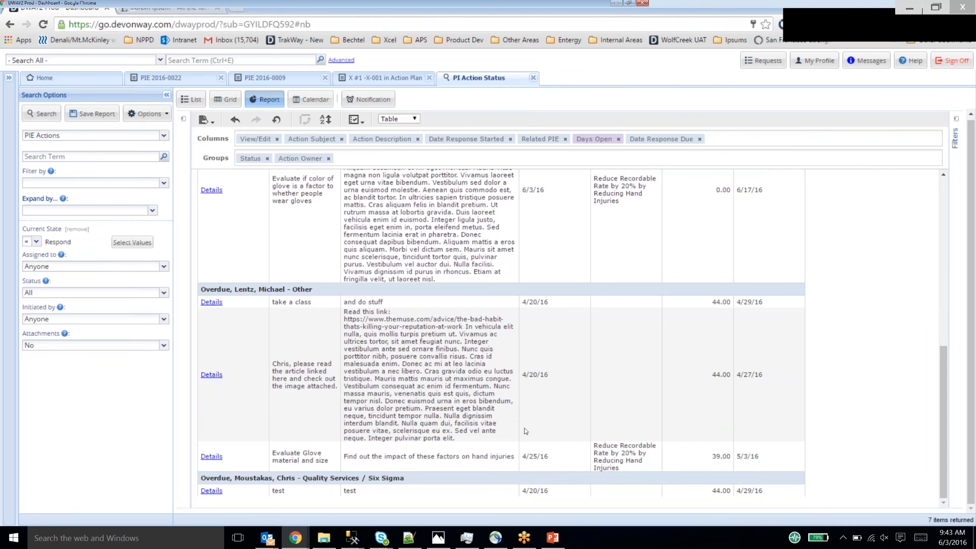
{"action": "left_click", "coordinate": [212, 376]}
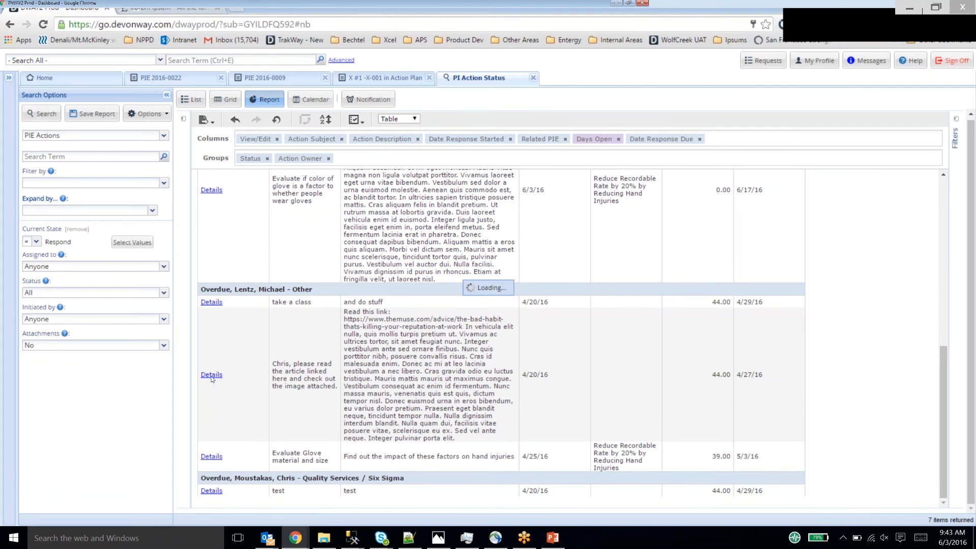